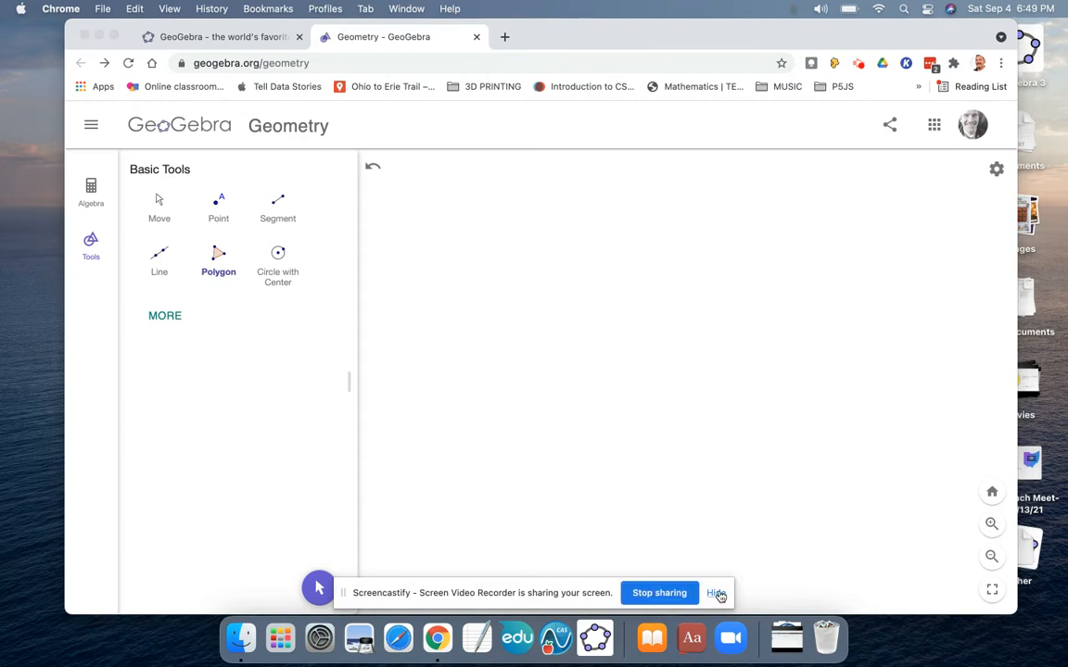
# - Construct a regular polygon with 7 vertices on the canvas, using a base side about 2.6 units long, and return to the Move tool
pyautogui.click(716, 592)
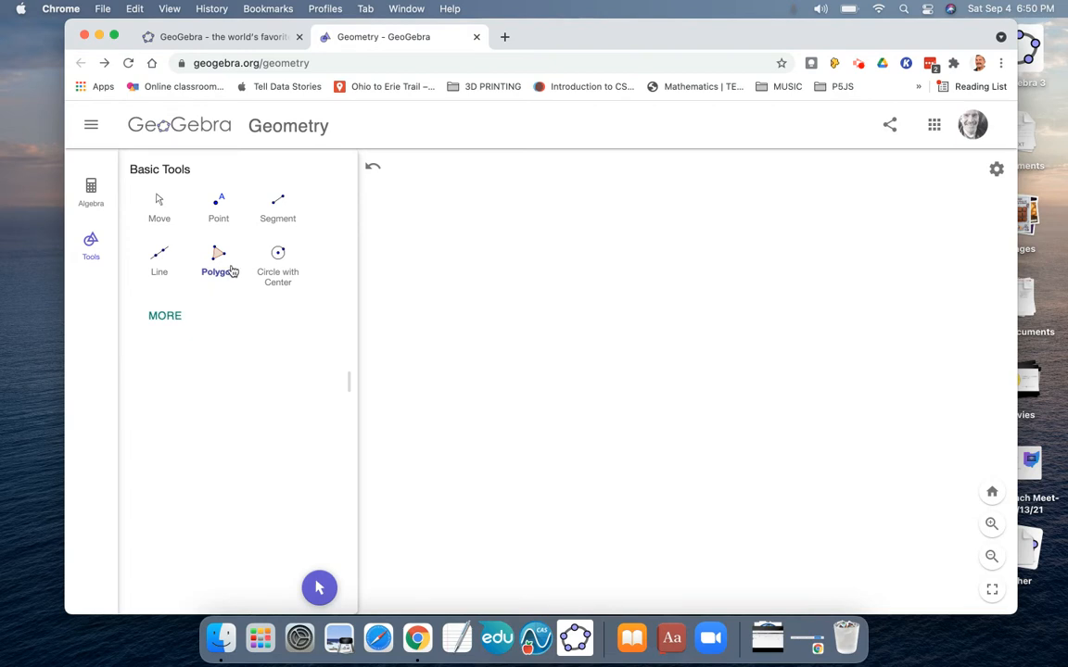
pyautogui.click(164, 316)
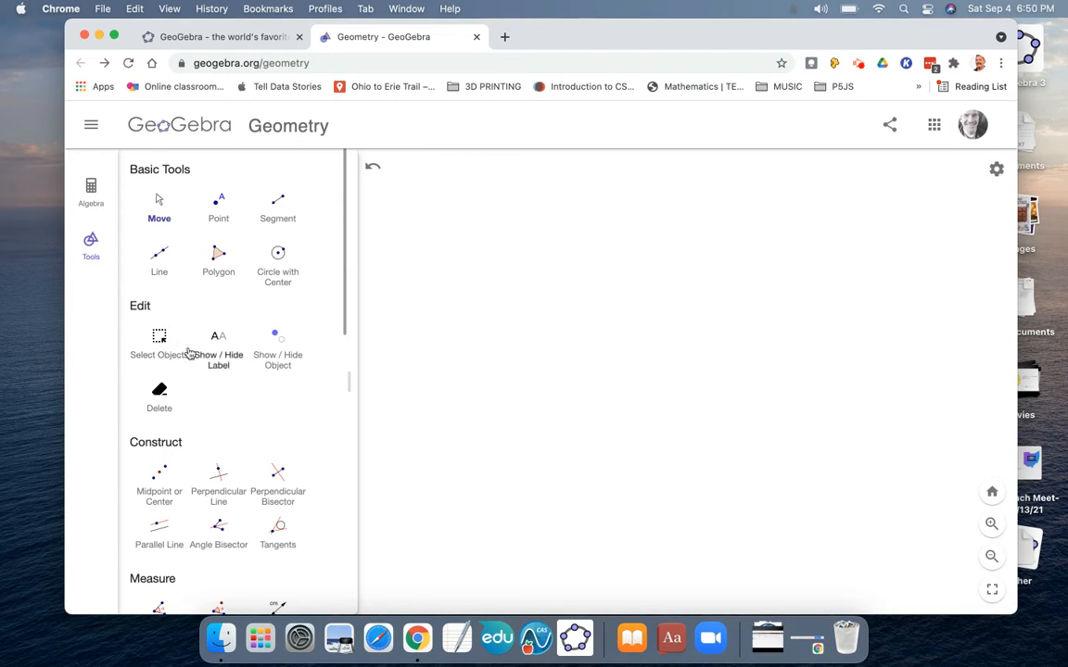
pyautogui.scroll(-5, 186, 353)
pyautogui.scroll(-7, 189, 354)
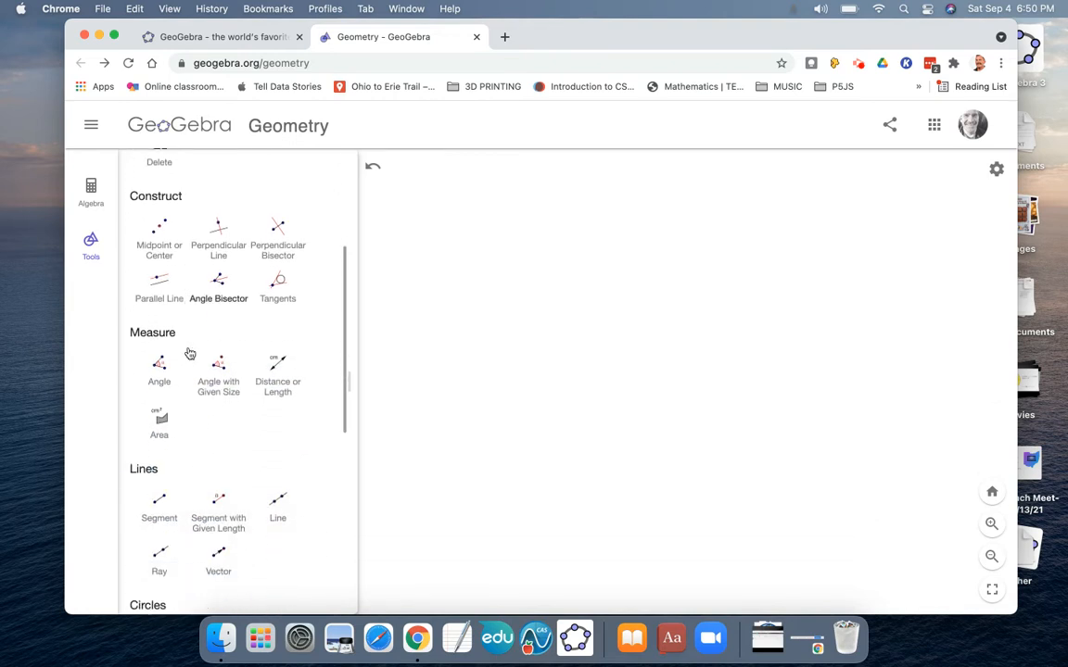
pyautogui.scroll(-4, 189, 352)
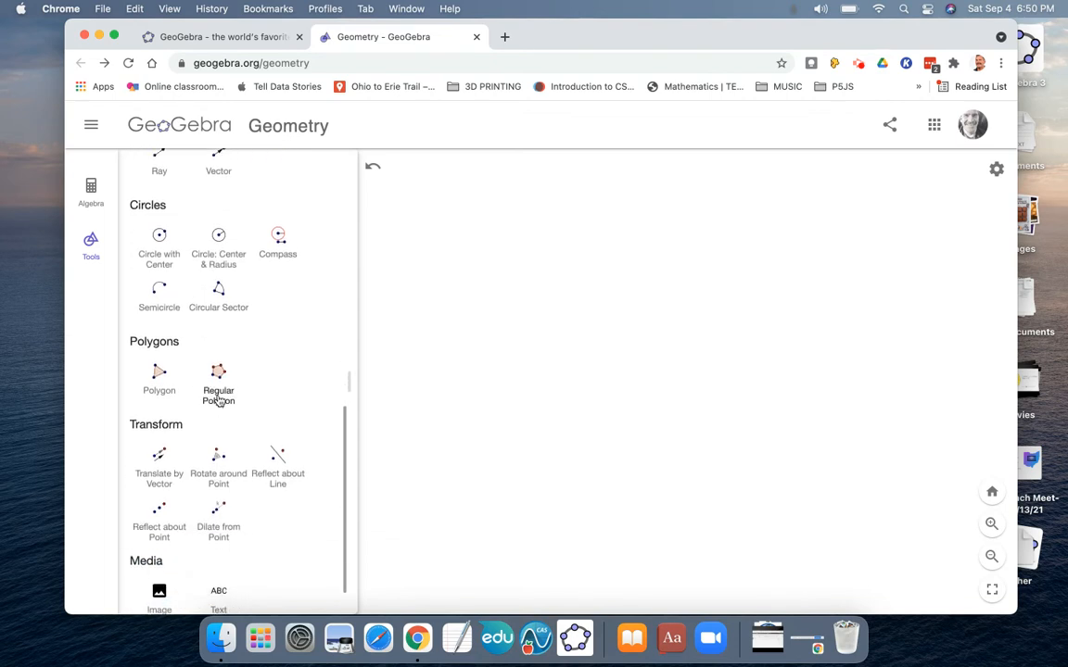
pyautogui.click(218, 398)
pyautogui.moveTo(535, 425); pyautogui.dragTo(628, 453)
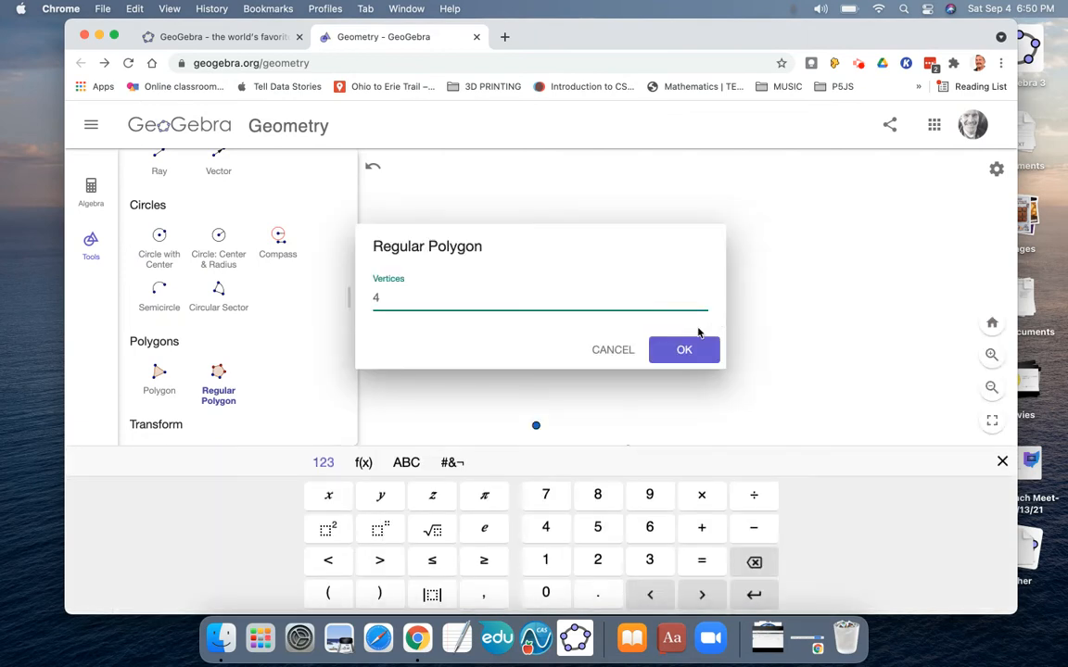
pyautogui.moveTo(384, 295); pyautogui.dragTo(371, 296)
pyautogui.write('7')
pyautogui.click(672, 349)
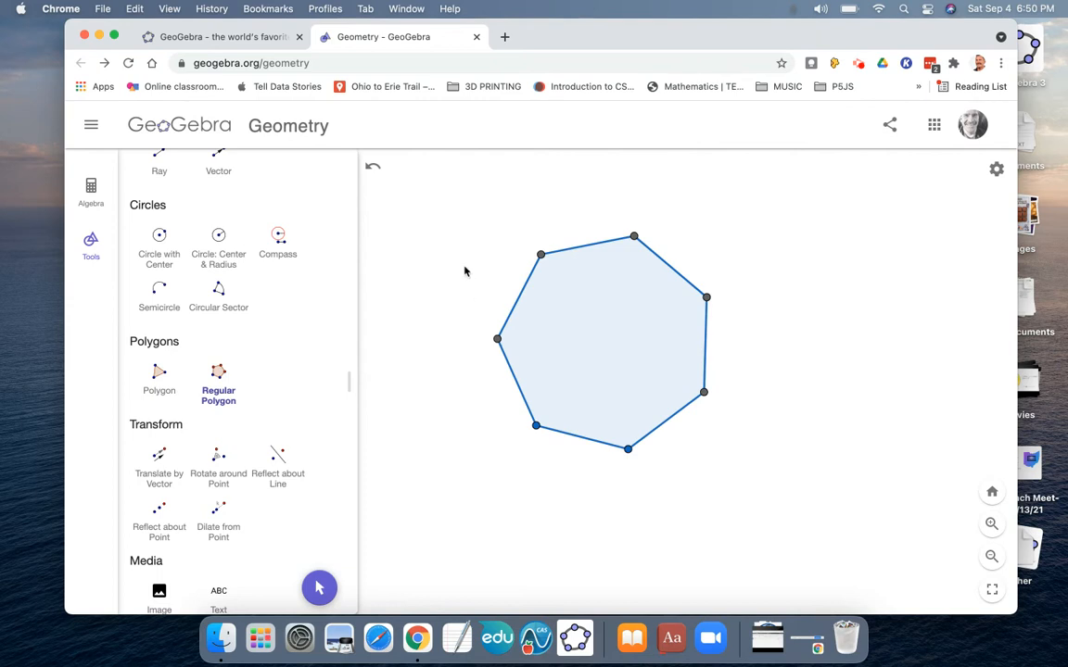
pyautogui.click(319, 589)
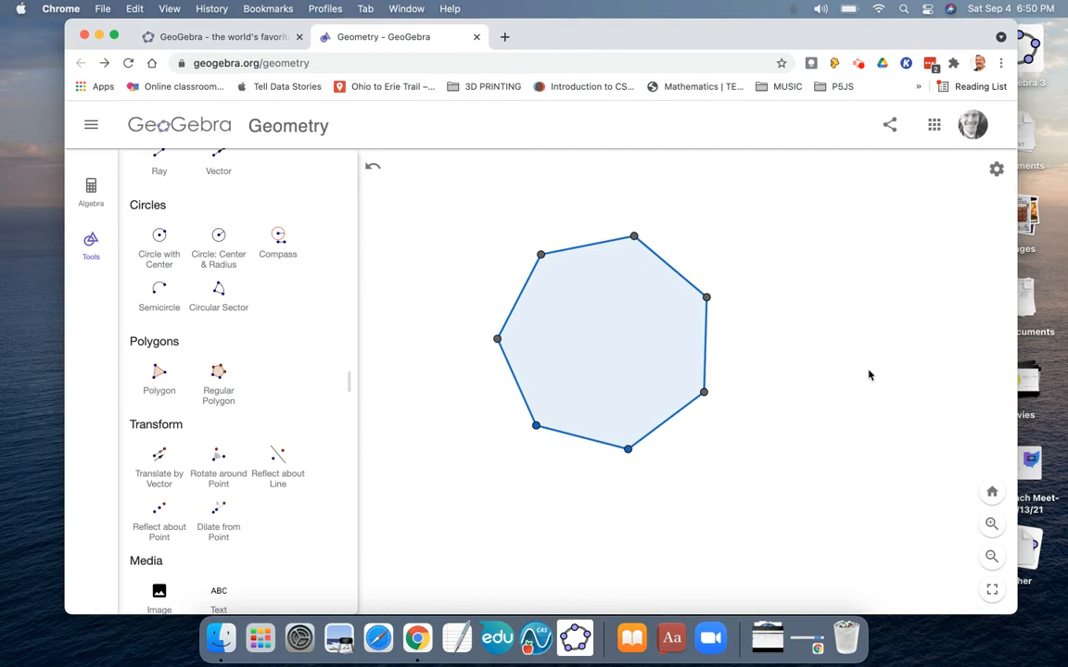
# - Set the algebra objects to sort by Object Type and display the Algebra list beside the heptagon
pyautogui.click(996, 170)
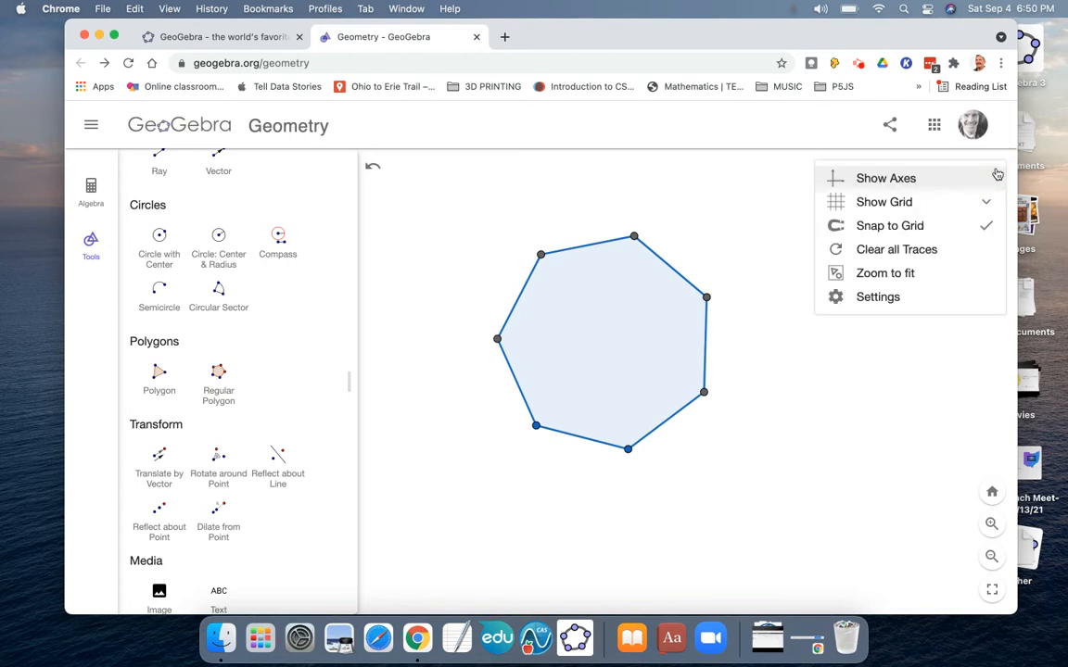
pyautogui.click(875, 299)
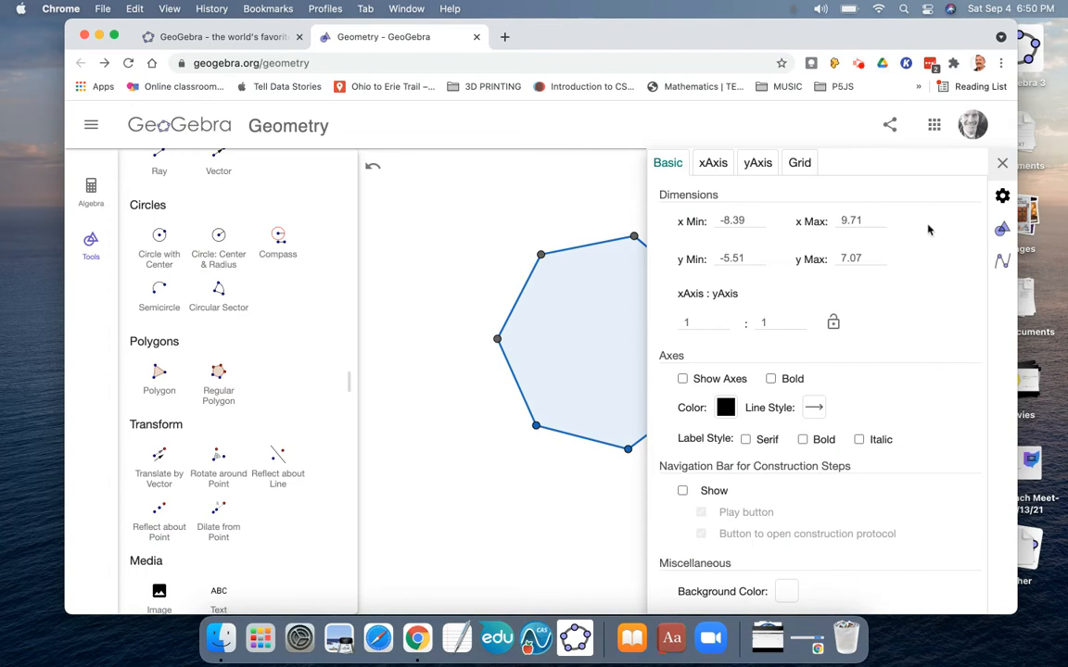
pyautogui.click(1003, 197)
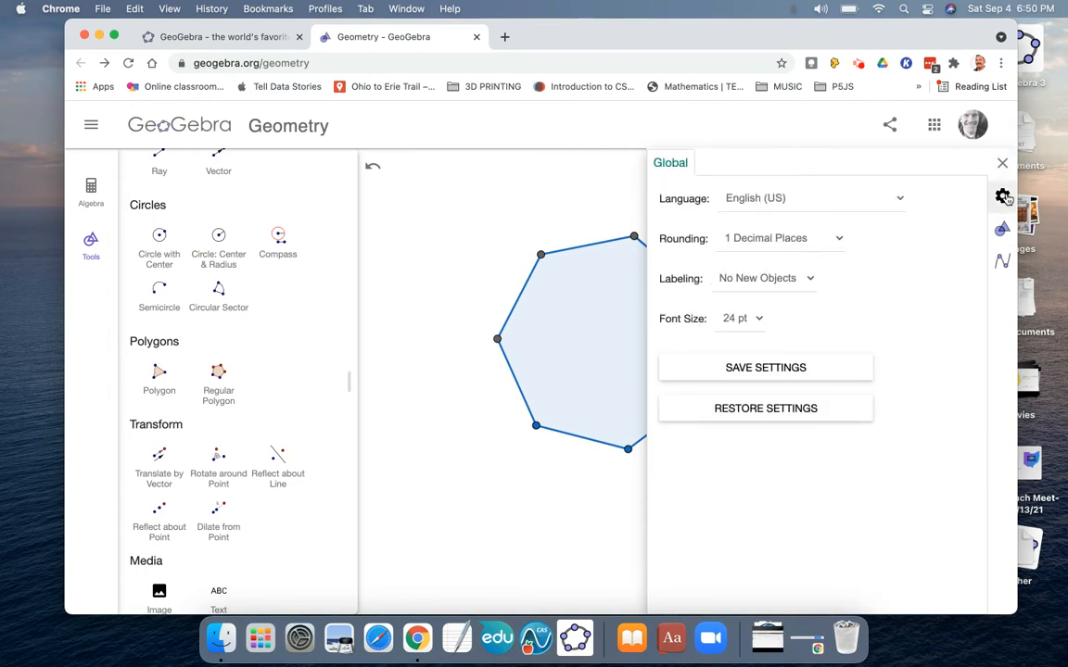
pyautogui.click(811, 279)
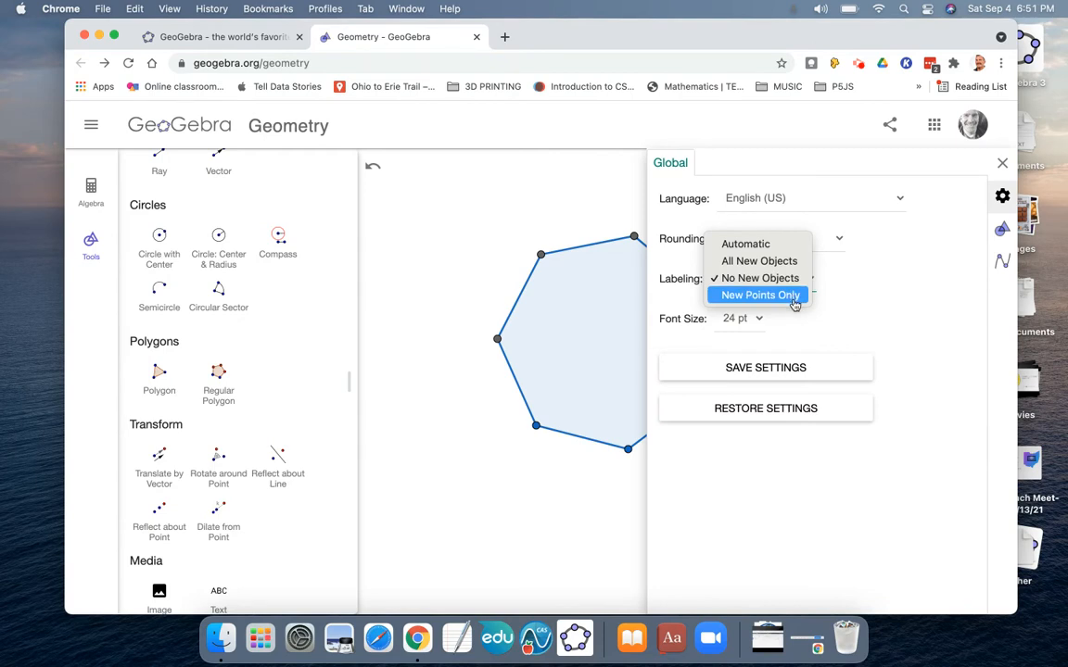
pyautogui.click(478, 214)
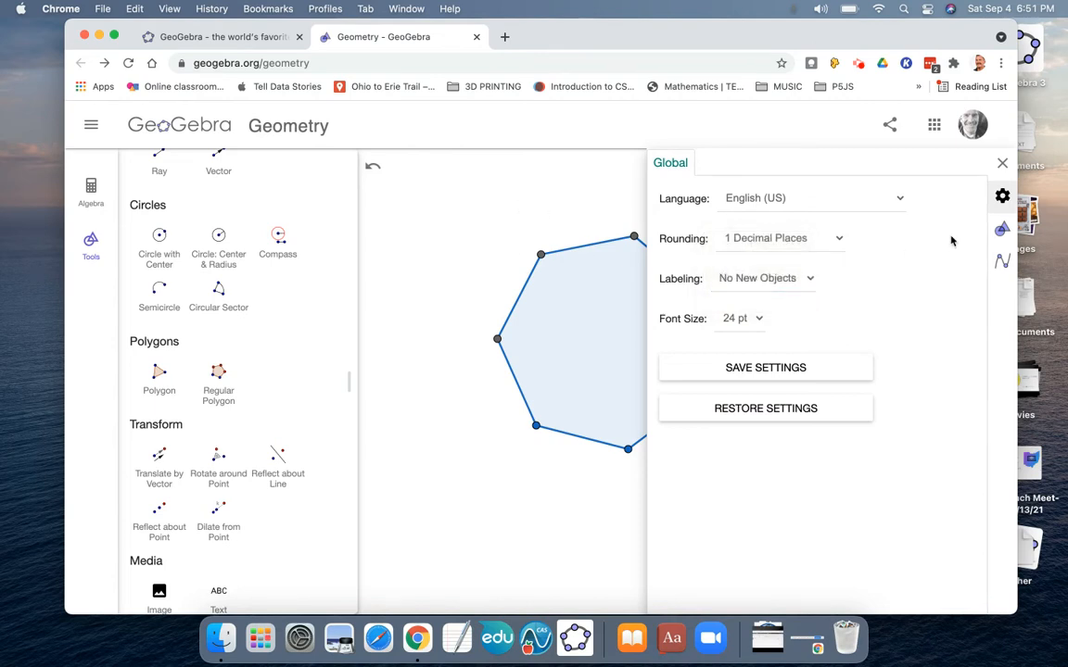
pyautogui.click(1002, 231)
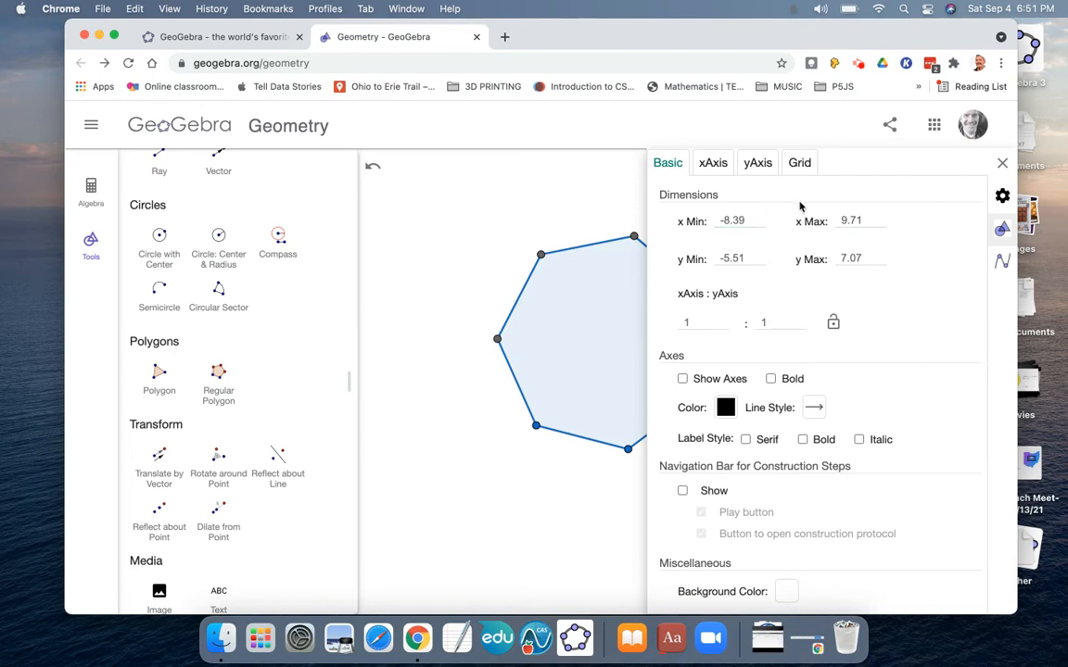
pyautogui.click(1002, 262)
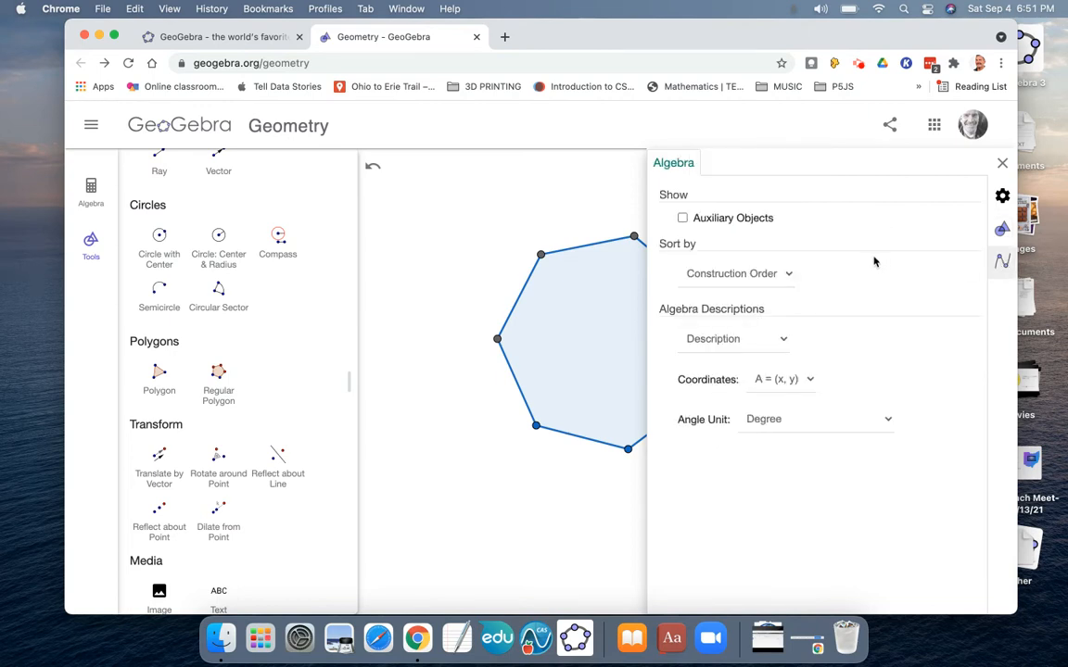
pyautogui.click(787, 276)
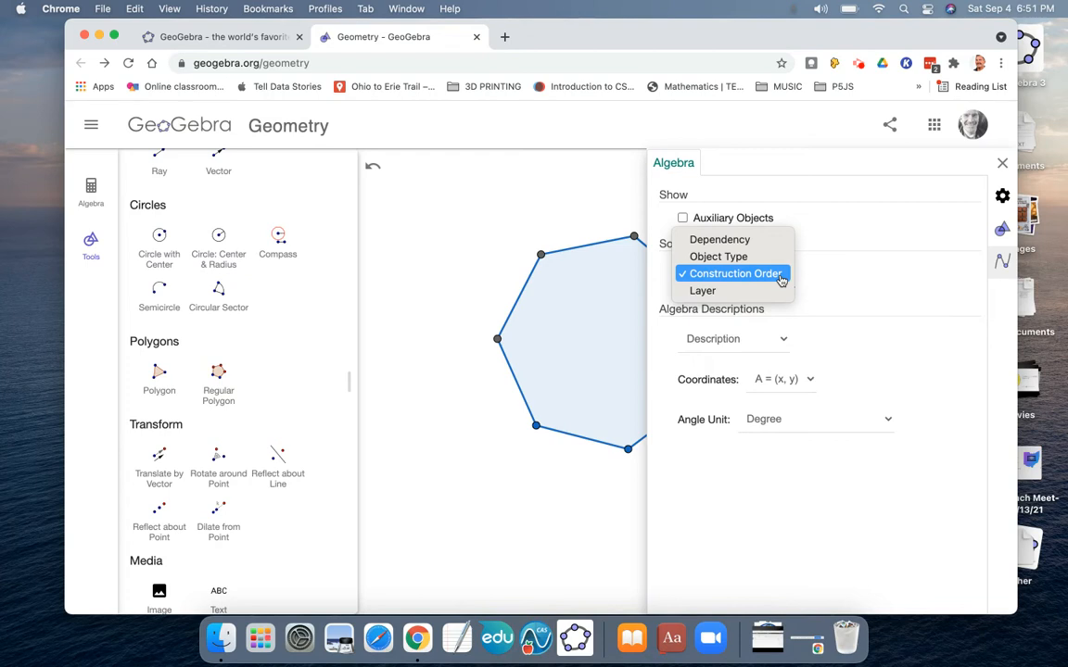
pyautogui.click(717, 258)
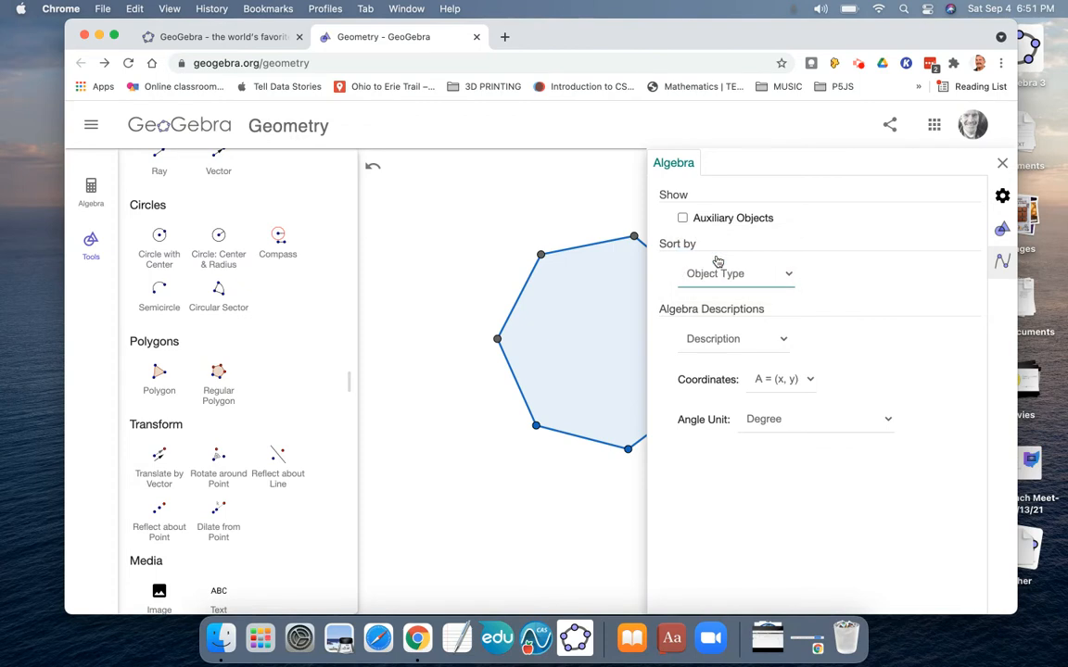
pyautogui.click(1001, 163)
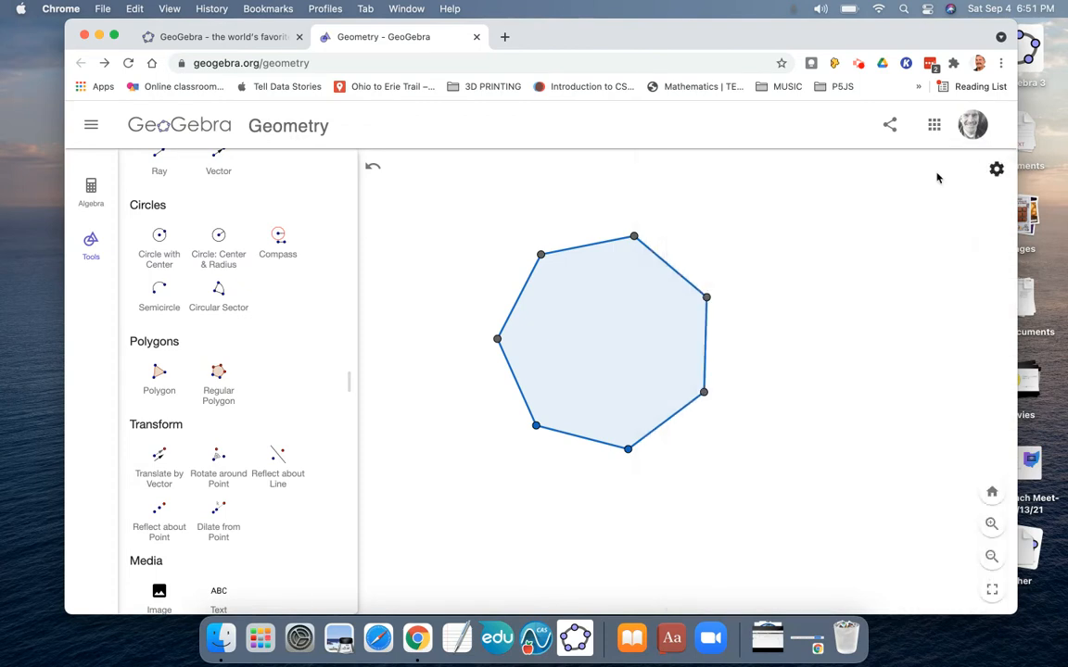
pyautogui.click(94, 190)
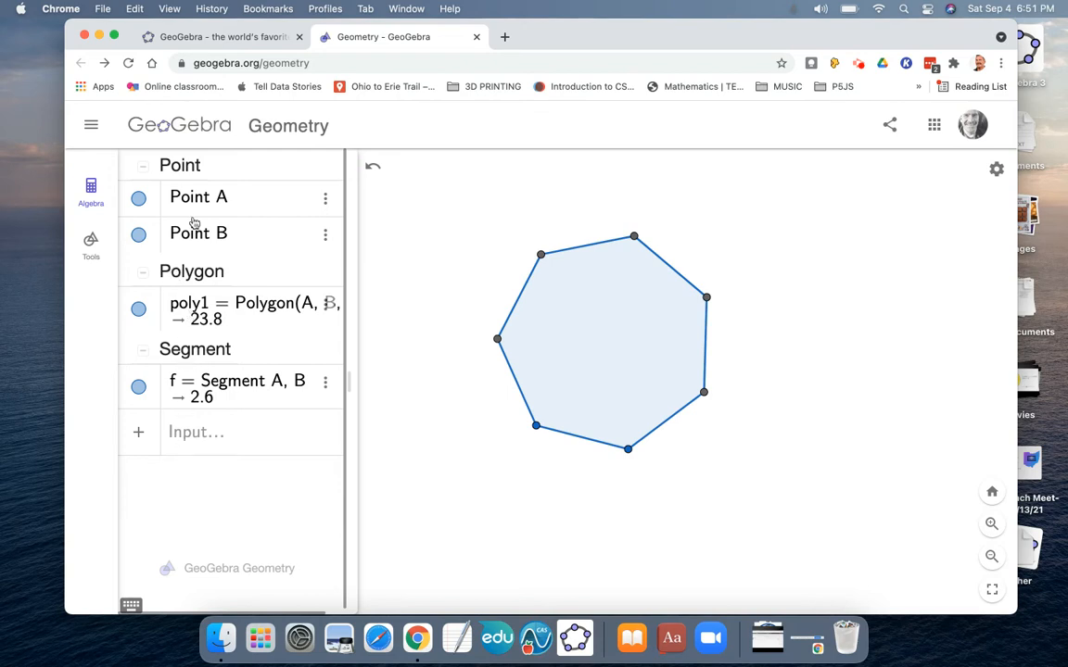
# - Turn on the display of Auxiliary Objects in the Algebra list so it includes all vertices and sides of the heptagon
pyautogui.click(996, 169)
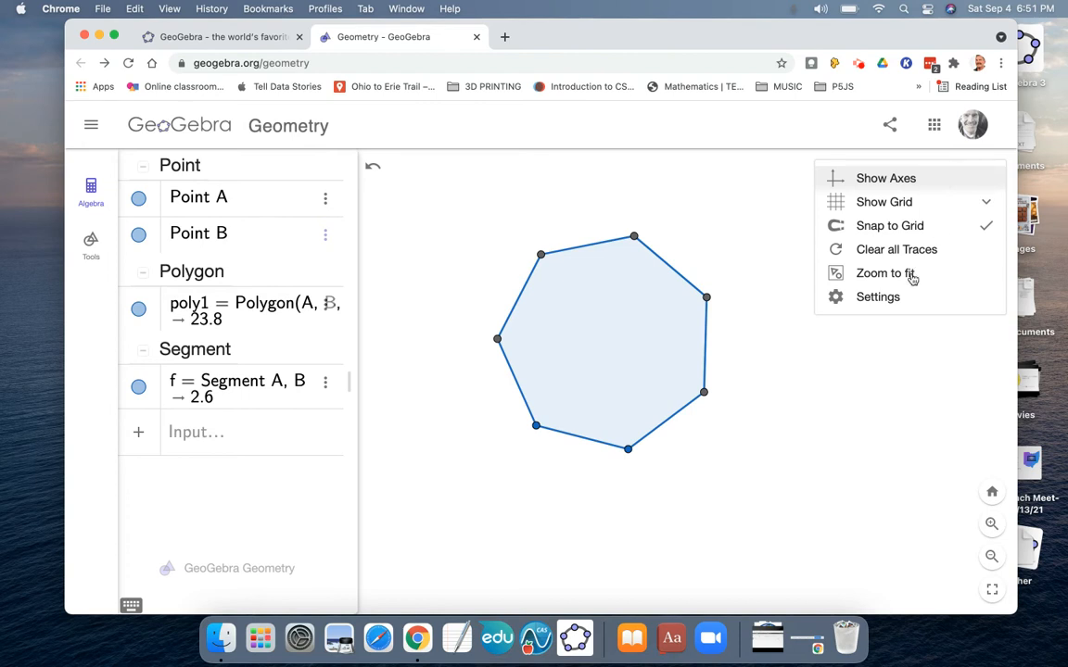
pyautogui.click(880, 298)
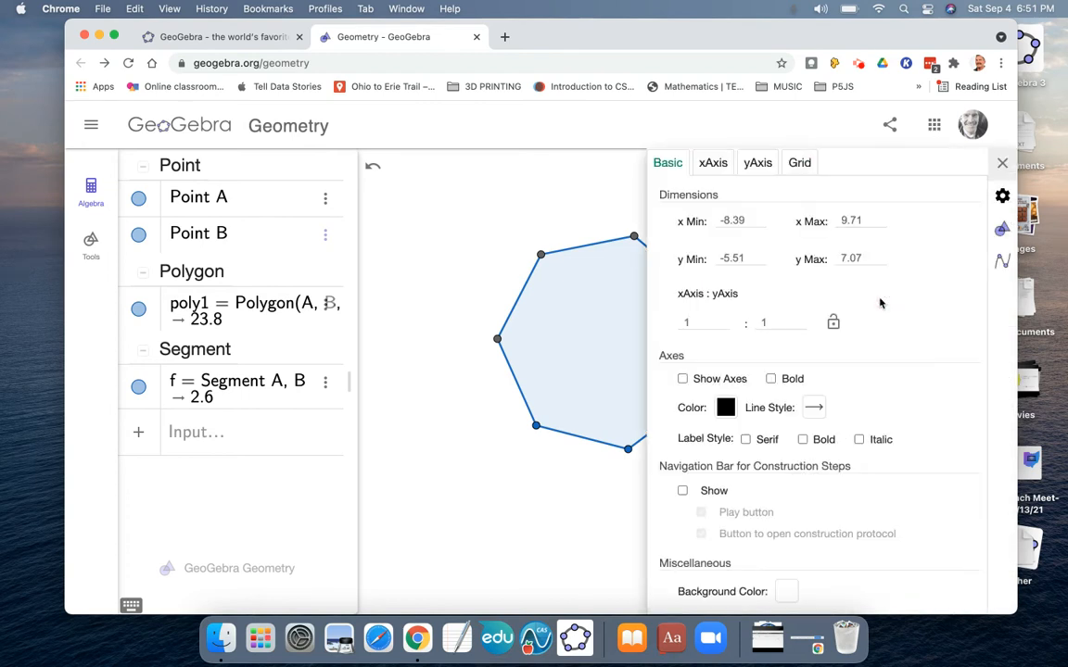
pyautogui.click(1003, 198)
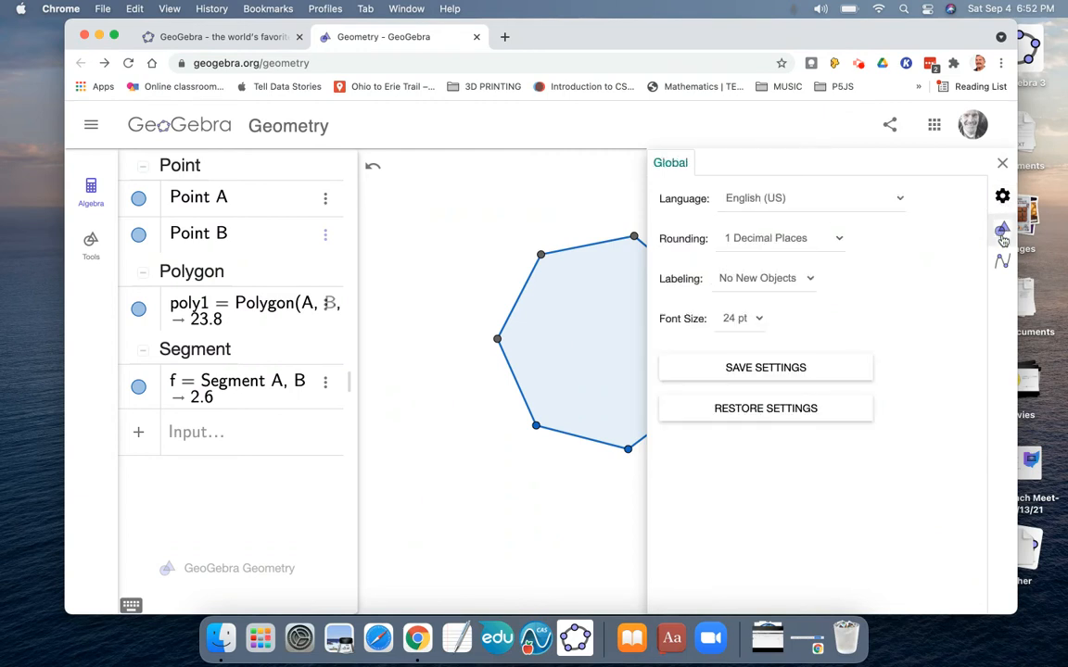
pyautogui.click(1002, 230)
pyautogui.click(1003, 264)
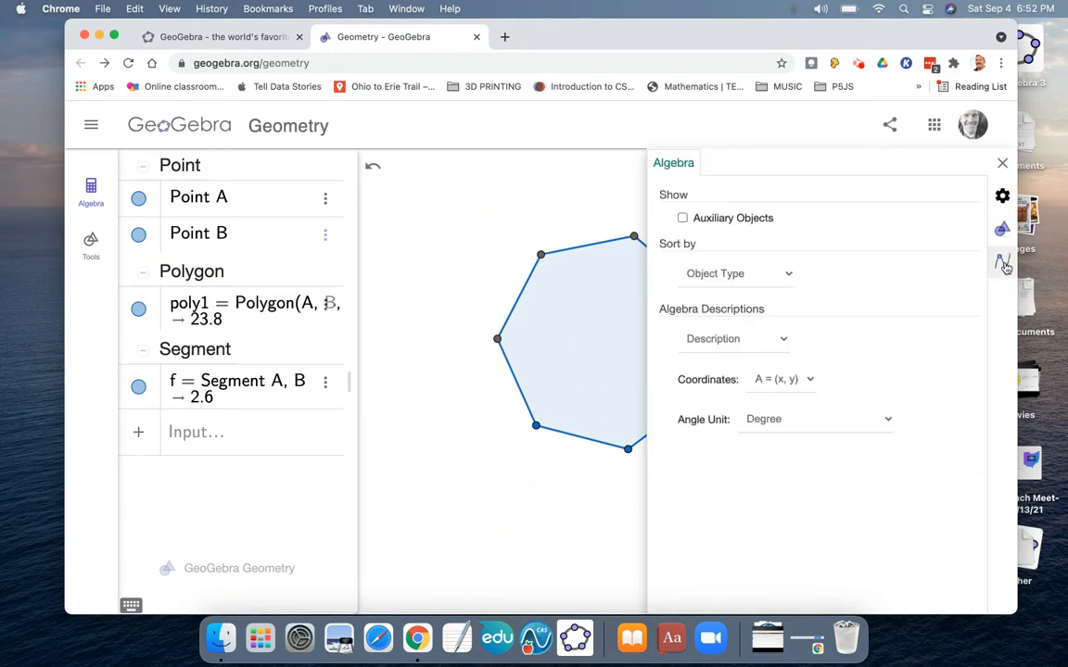
pyautogui.click(683, 218)
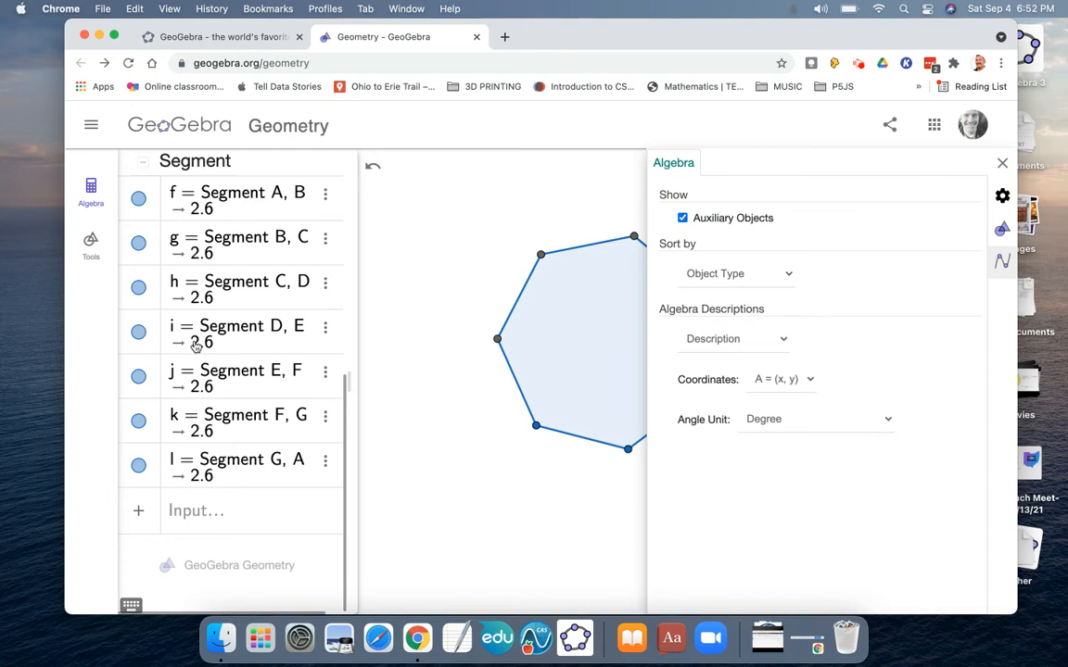
pyautogui.scroll(5, 167, 341)
pyautogui.scroll(5, 192, 344)
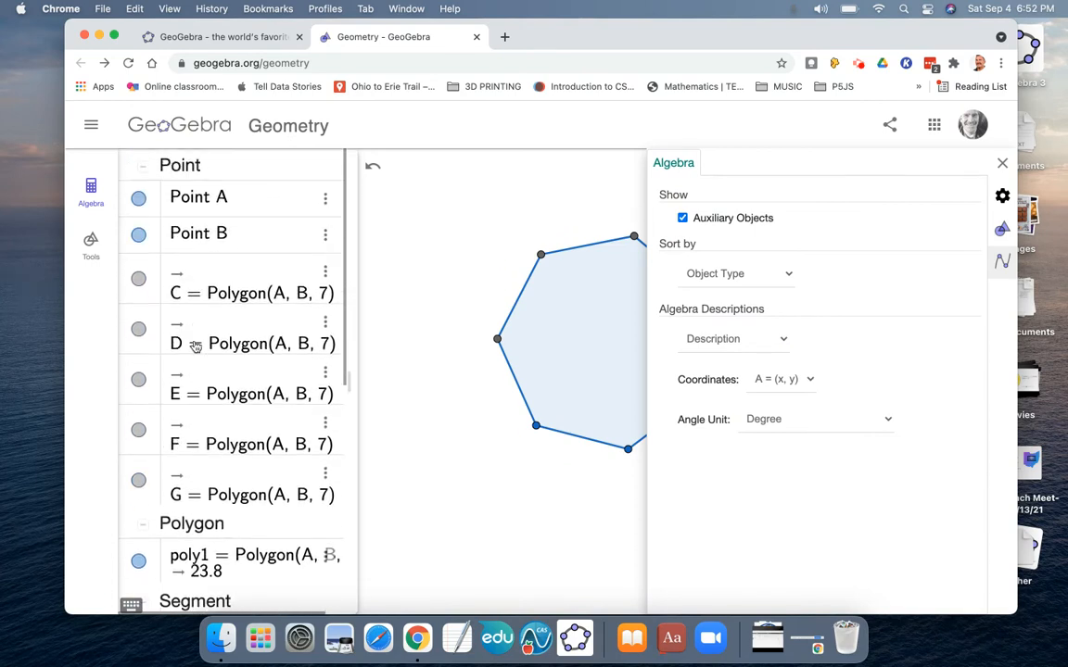
pyautogui.click(1002, 162)
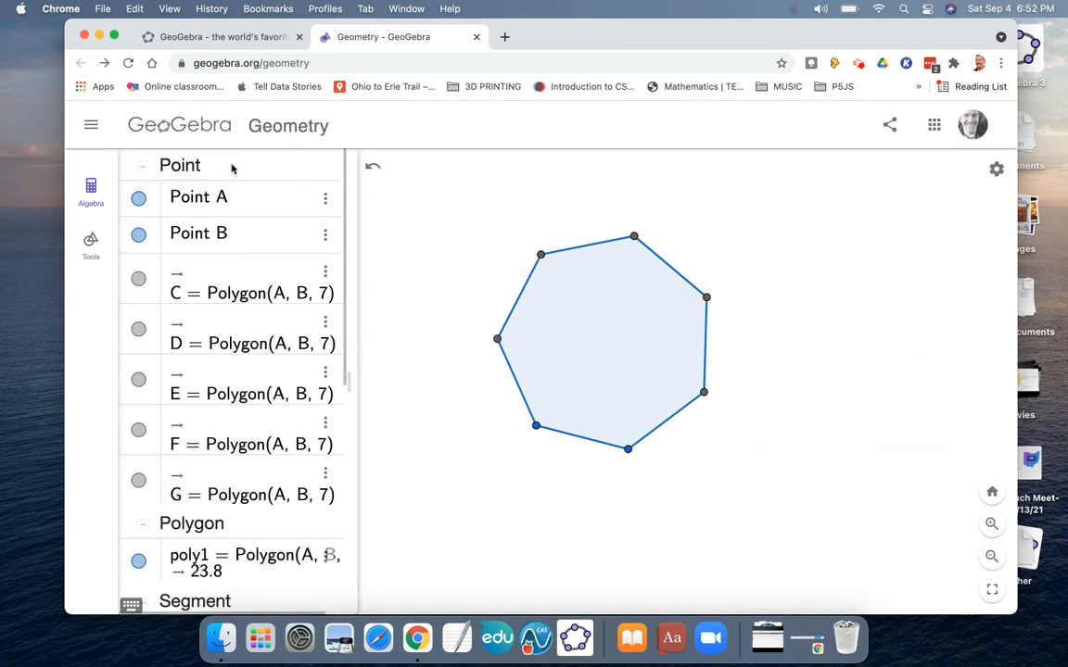
# - Select all of the heptagon's points as a group and set their Point Size to 9
pyautogui.click(171, 167)
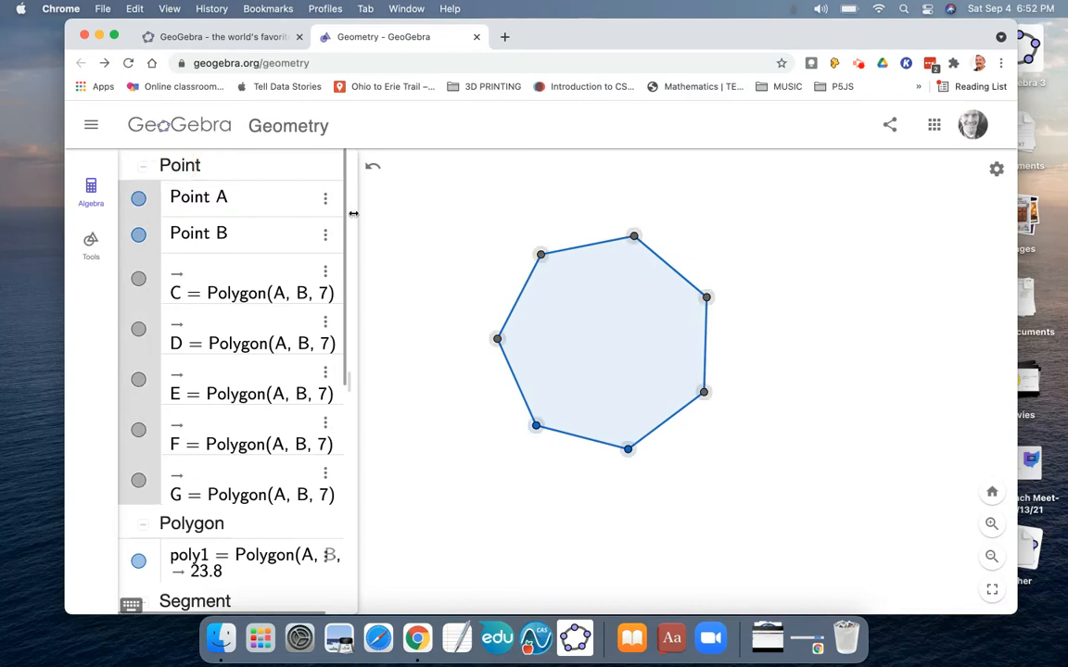
pyautogui.rightClick(541, 257)
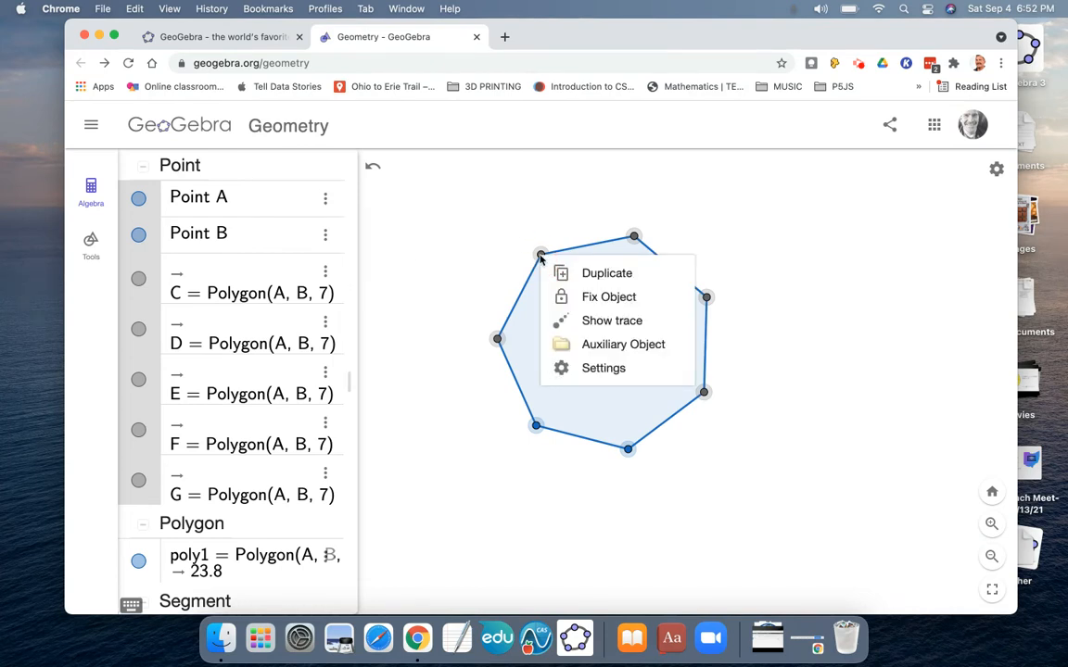
pyautogui.click(594, 369)
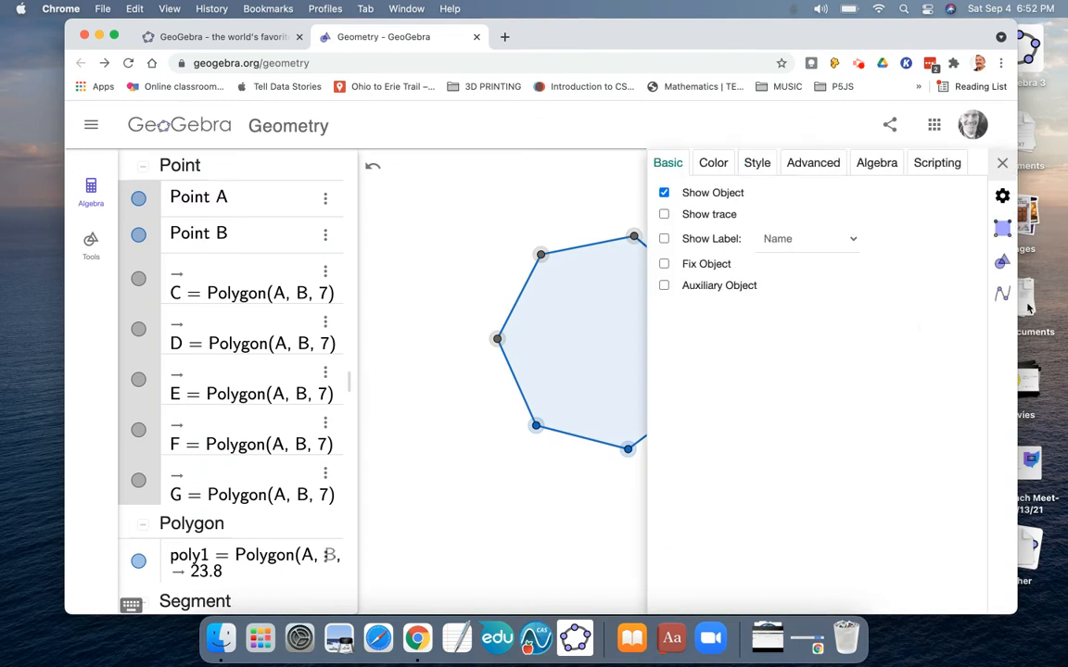
pyautogui.click(756, 162)
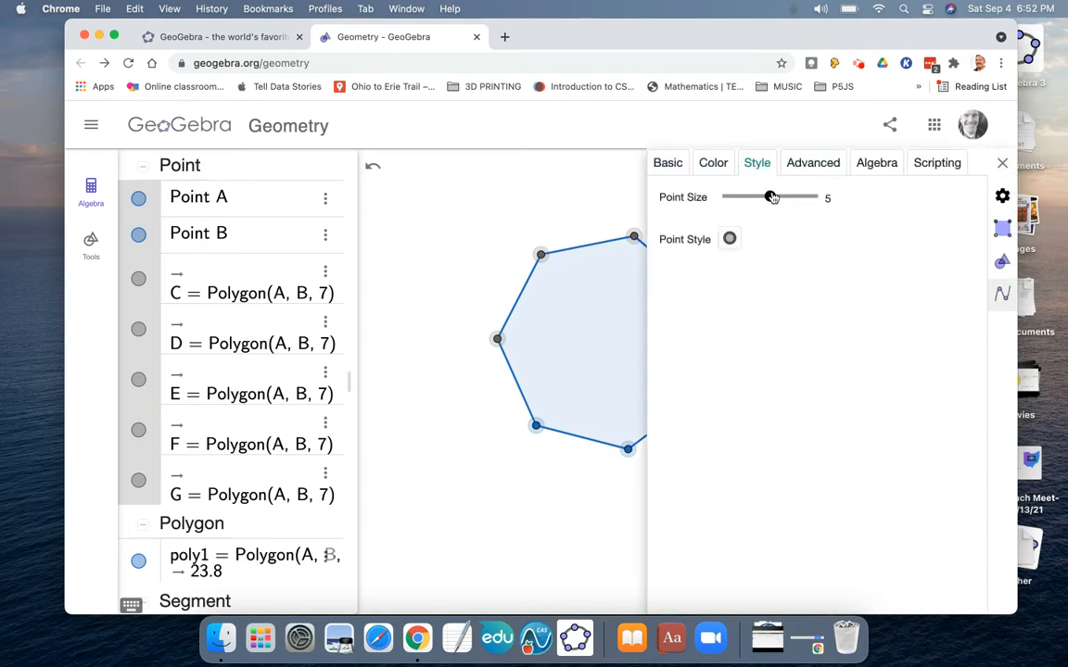
pyautogui.moveTo(764, 197); pyautogui.dragTo(890, 214)
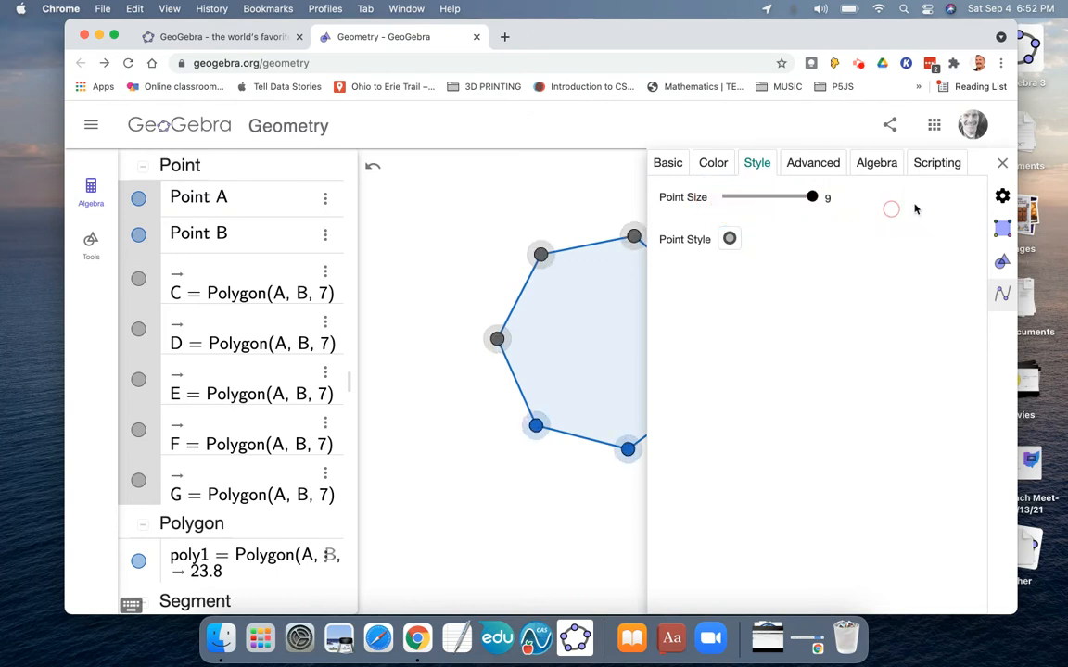
pyautogui.click(1002, 162)
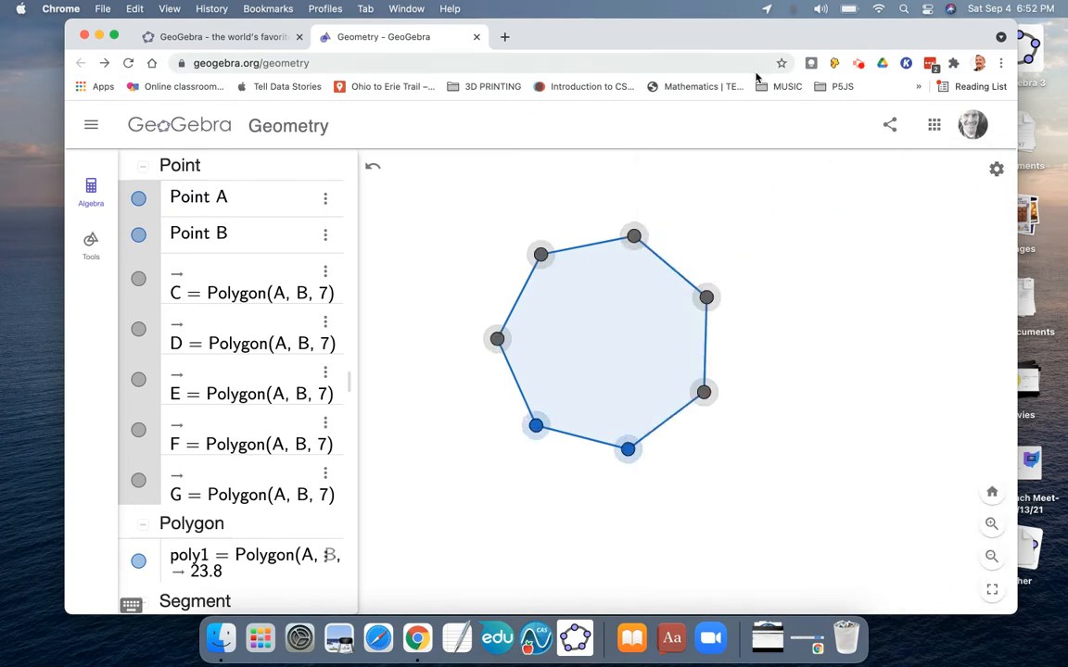
# - Select all of the heptagon's segments as a group and set their color to red (255, 0, 0)
pyautogui.scroll(-8, 191, 370)
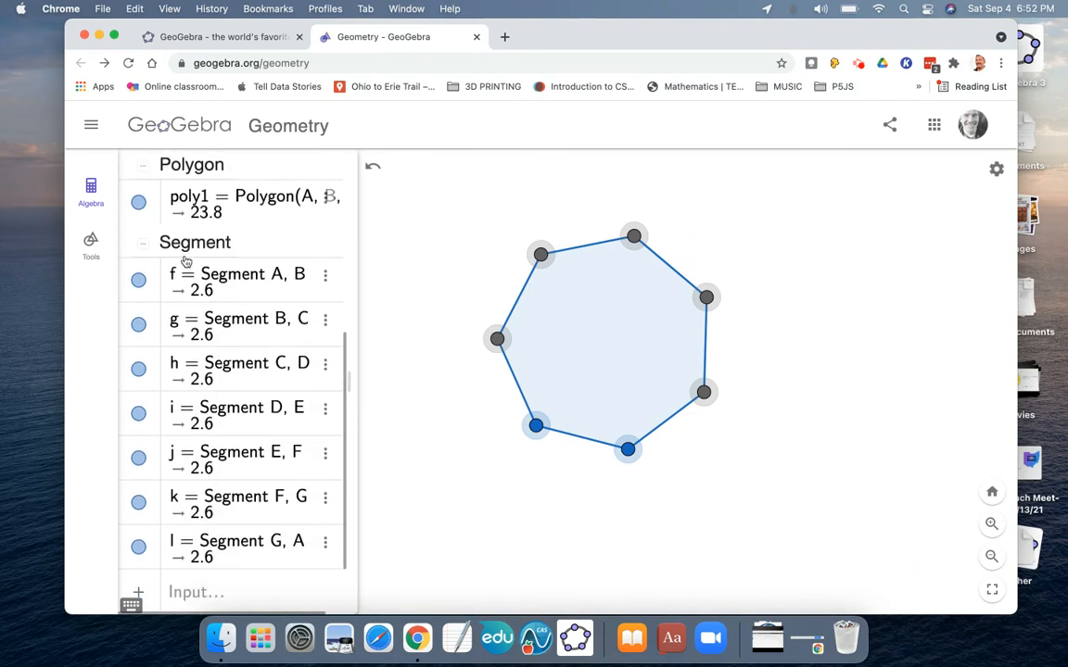
pyautogui.scroll(6, 184, 250)
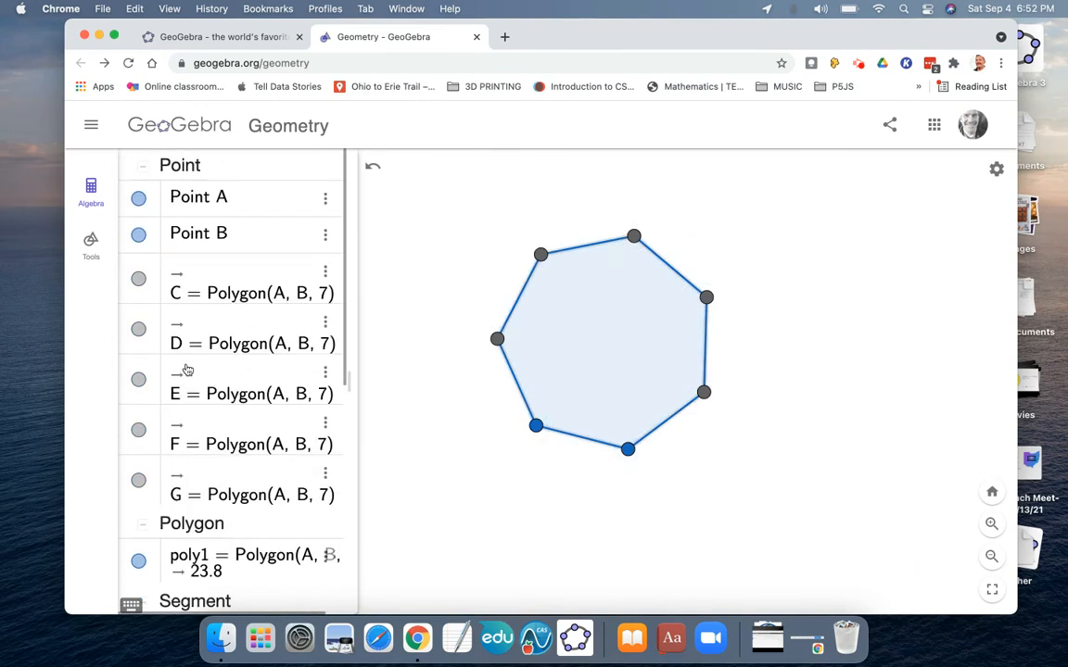
pyautogui.scroll(-10, 186, 253)
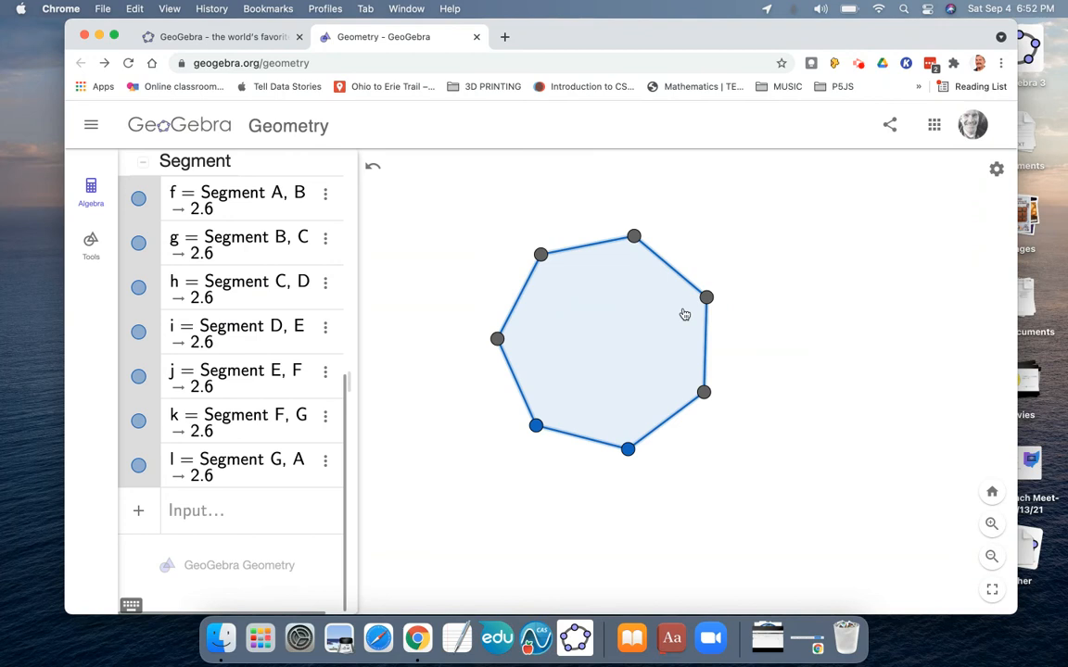
pyautogui.click(995, 172)
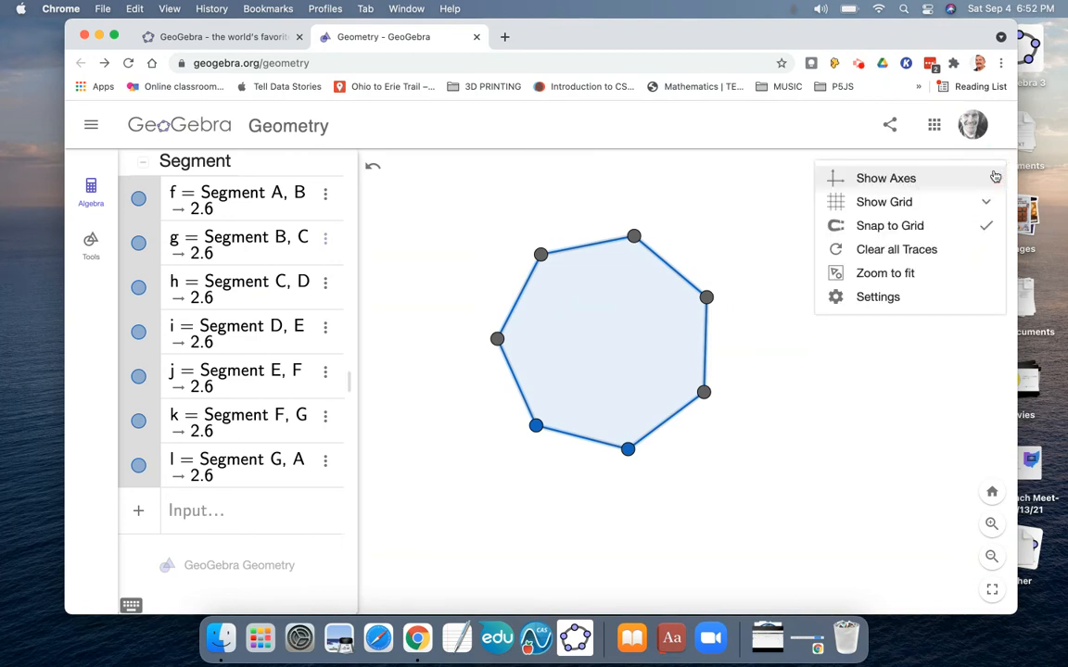
pyautogui.click(866, 293)
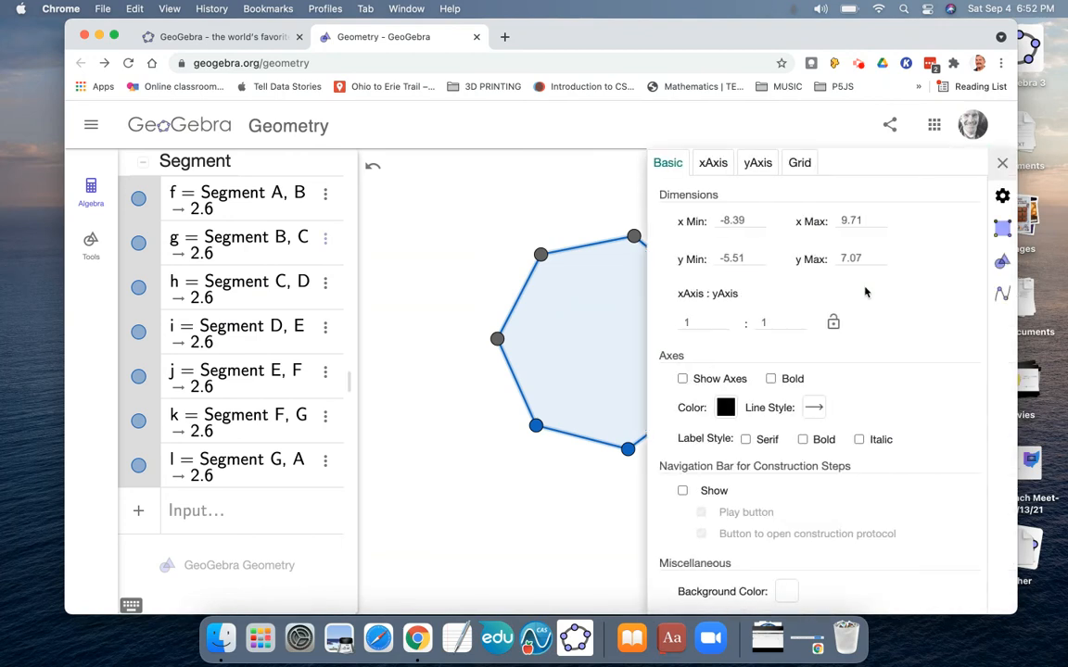
pyautogui.click(1000, 229)
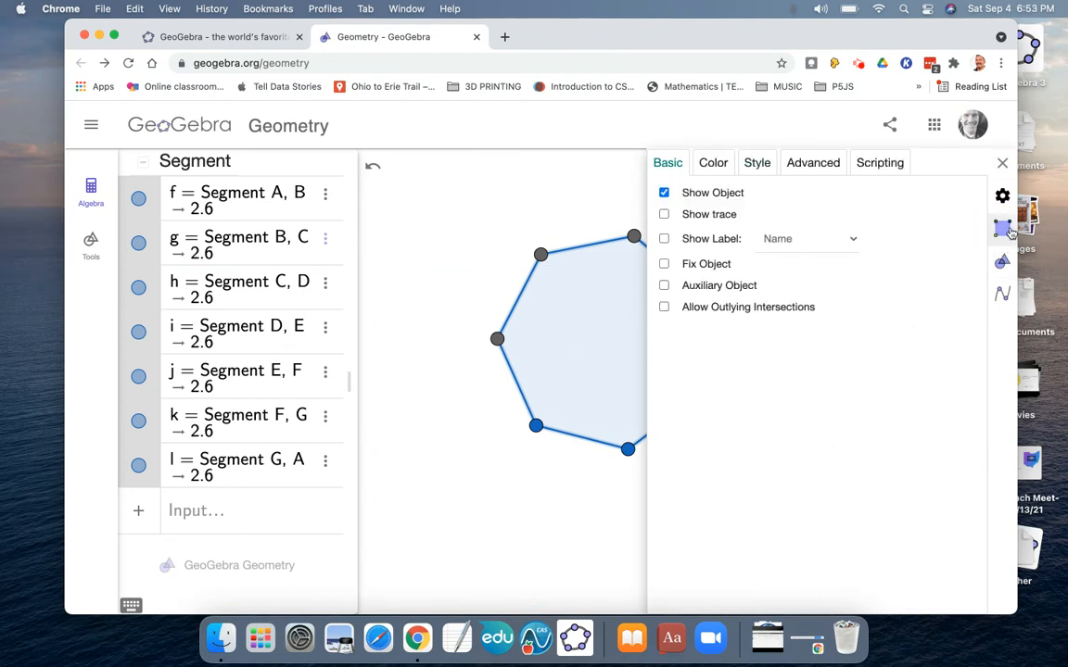
pyautogui.click(721, 164)
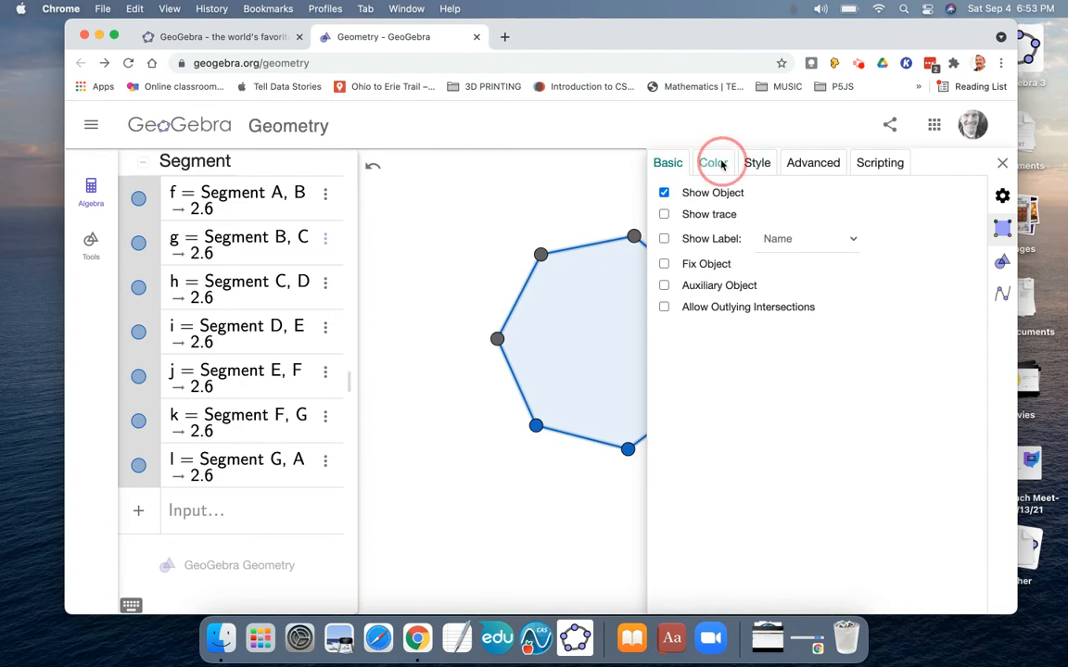
pyautogui.click(685, 206)
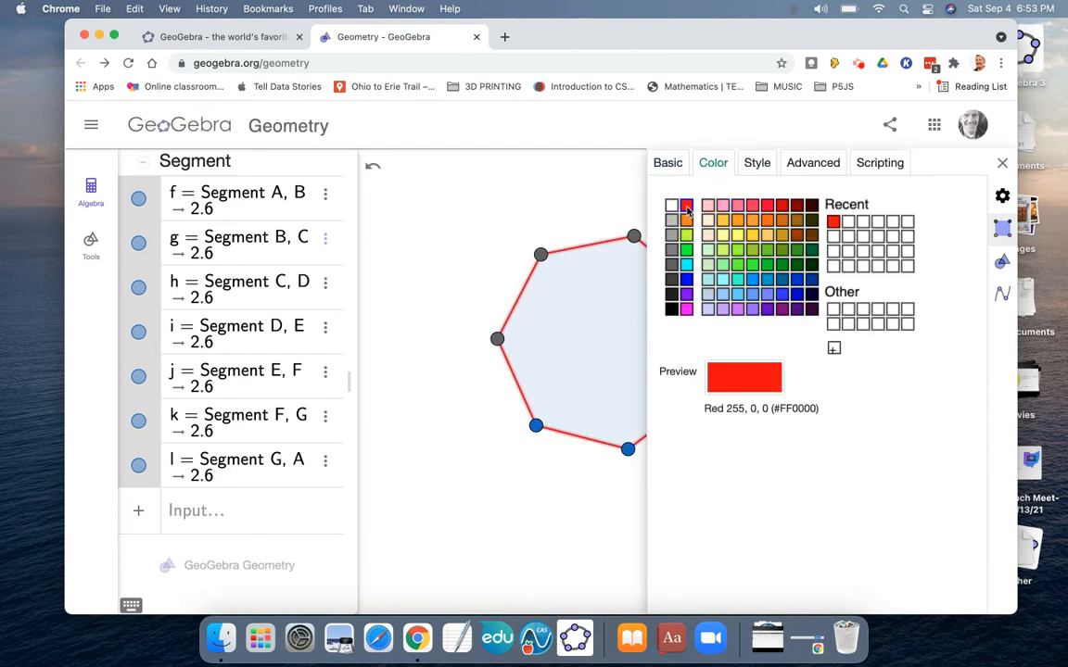
# - Increase the Line Thickness of the selected heptagon segments and close the settings
pyautogui.click(756, 163)
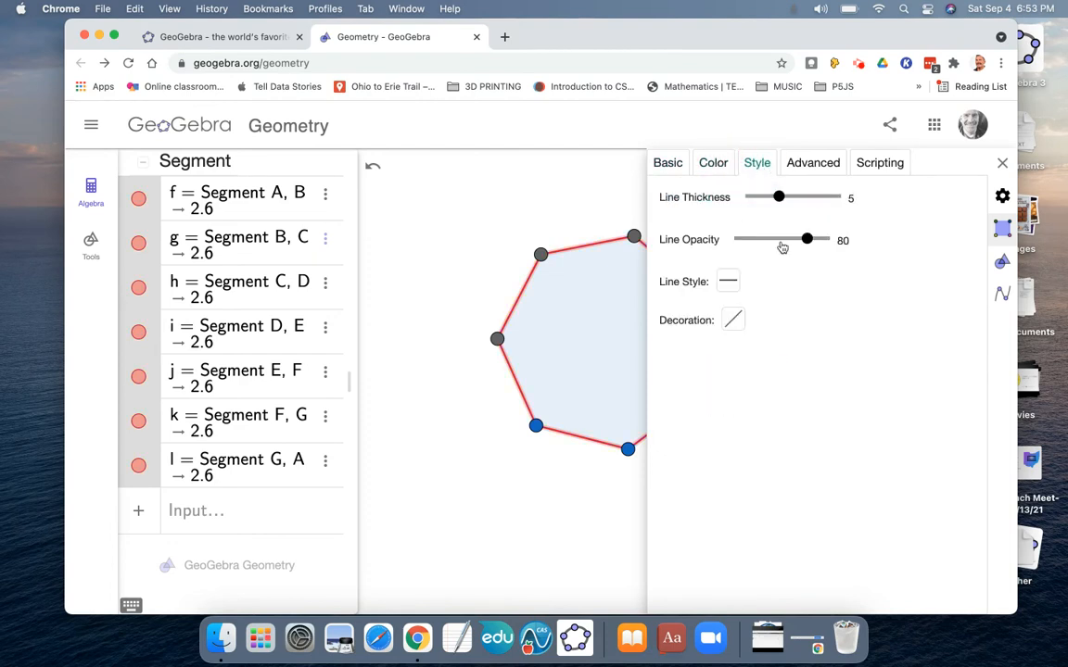
pyautogui.moveTo(778, 197); pyautogui.dragTo(855, 200)
pyautogui.click(381, 363)
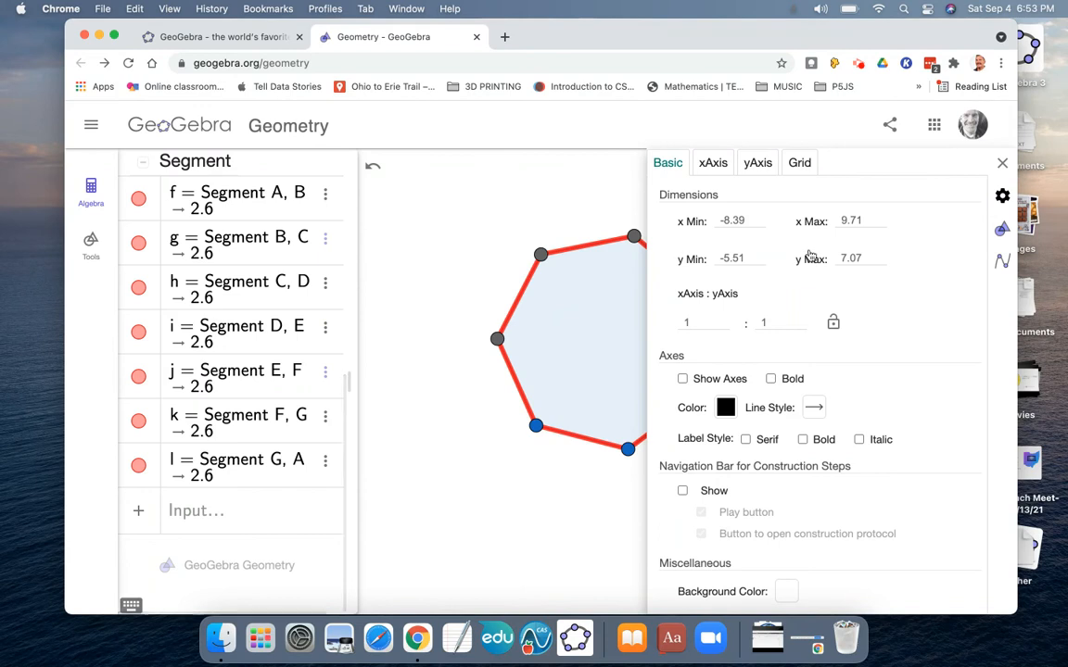
pyautogui.click(1003, 163)
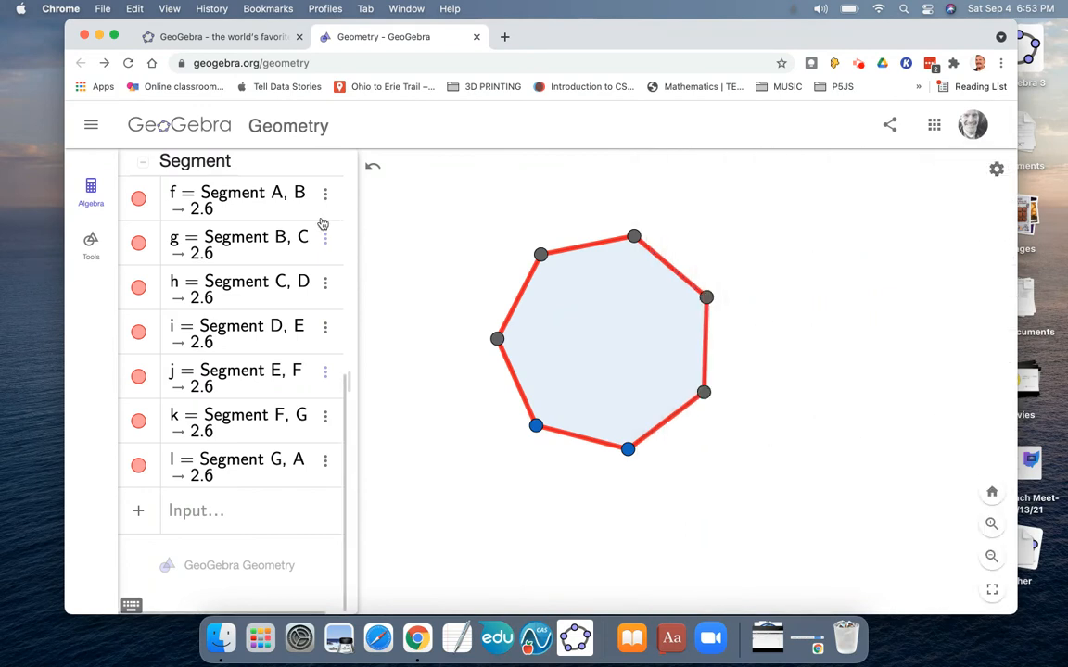
# - Display the construction tools and expand the list to include the additional circle tools such as Circular Arc
pyautogui.scroll(5, 172, 261)
pyautogui.scroll(2, 172, 262)
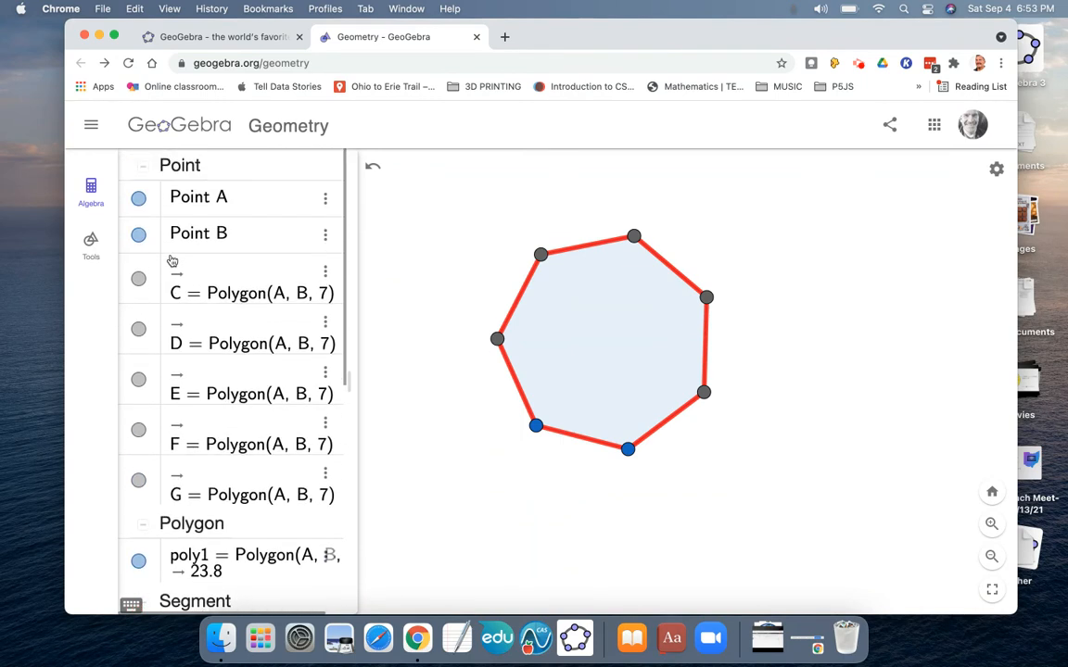
pyautogui.click(90, 242)
pyautogui.scroll(-2, 229, 338)
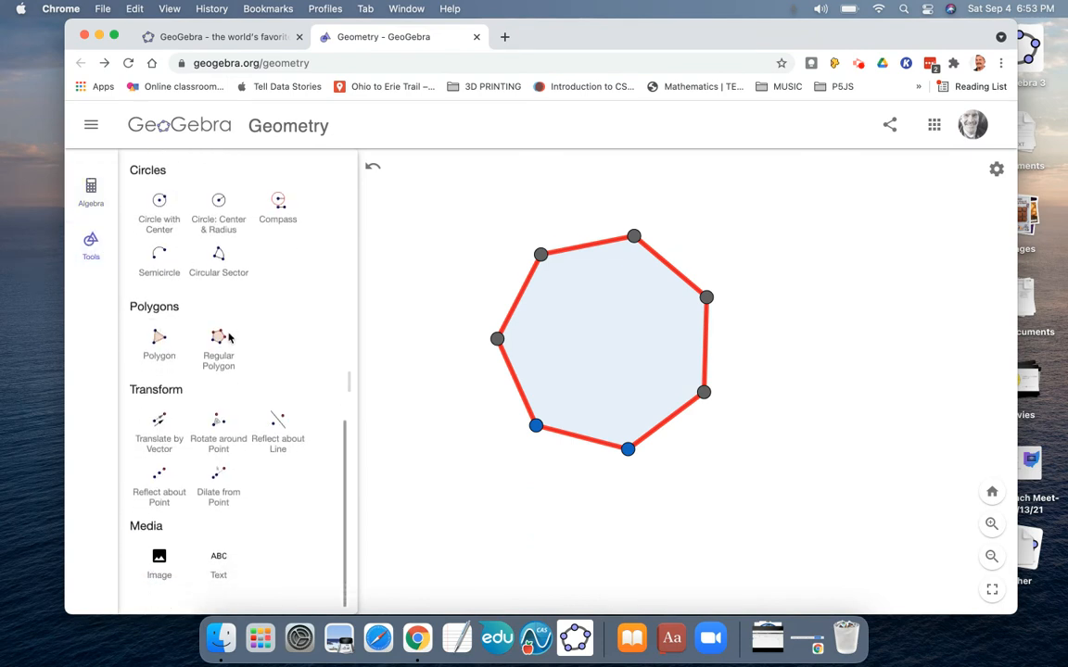
pyautogui.scroll(3, 229, 338)
pyautogui.scroll(-1, 229, 338)
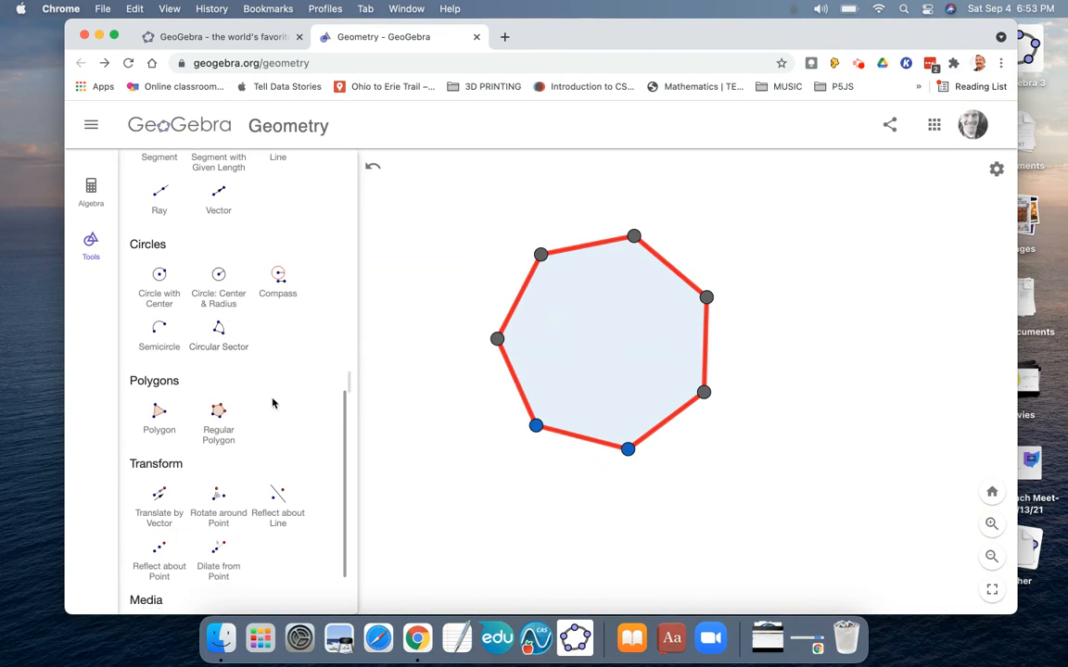
pyautogui.scroll(-3, 275, 405)
pyautogui.click(237, 603)
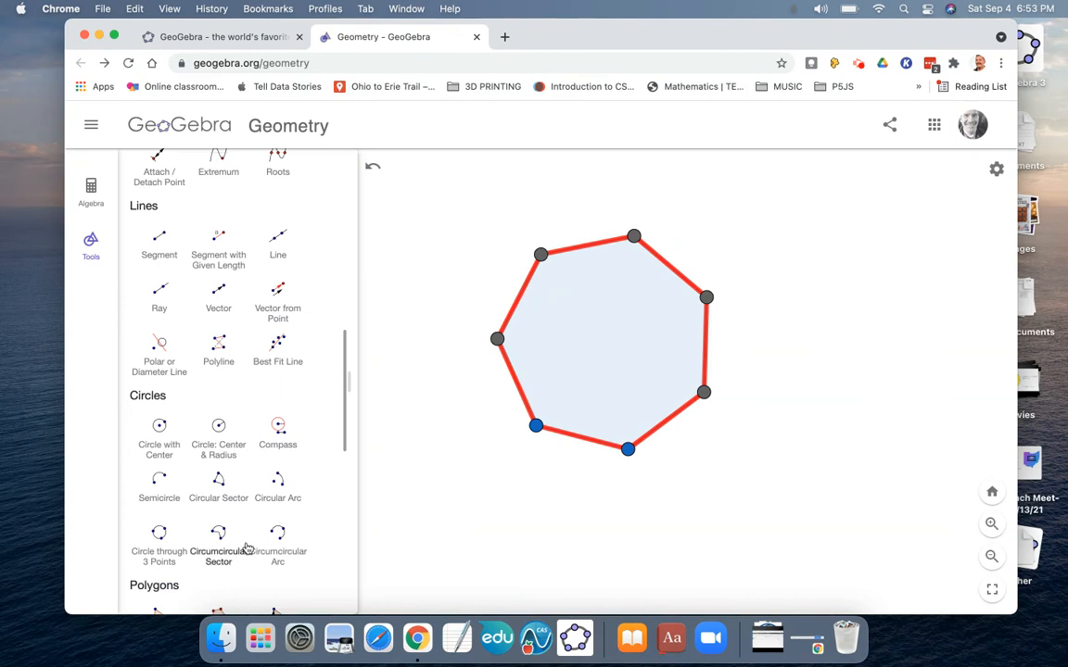
pyautogui.scroll(-2, 246, 548)
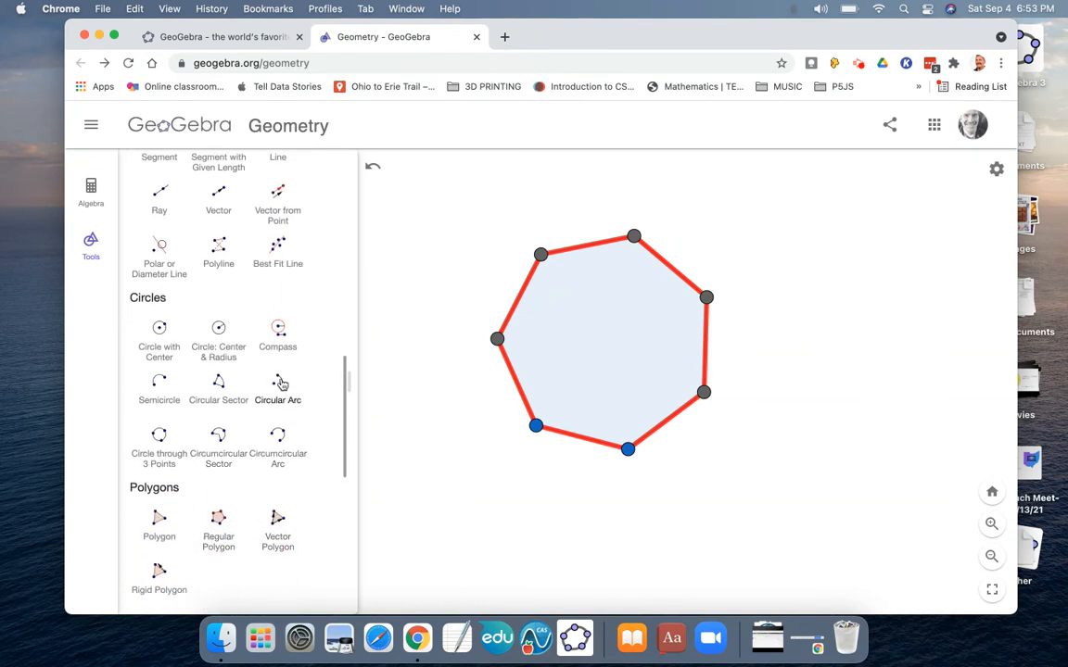
# - Construct a Circular Arc beside the heptagon by placing its center and two further points on empty canvas
pyautogui.click(278, 383)
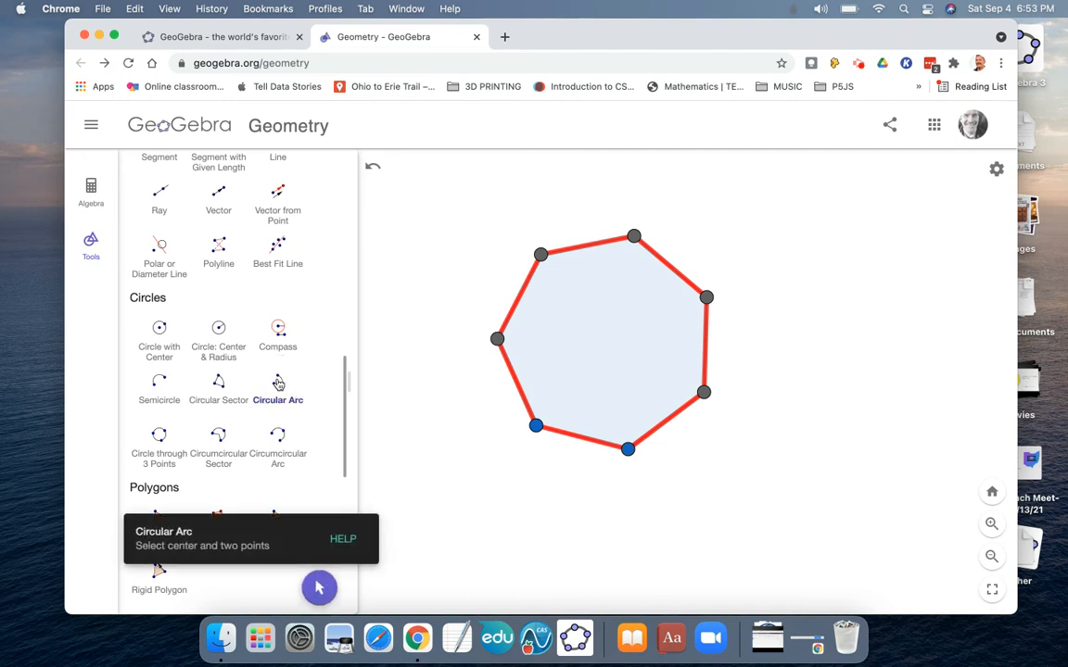
pyautogui.click(835, 452)
pyautogui.click(925, 439)
pyautogui.click(824, 357)
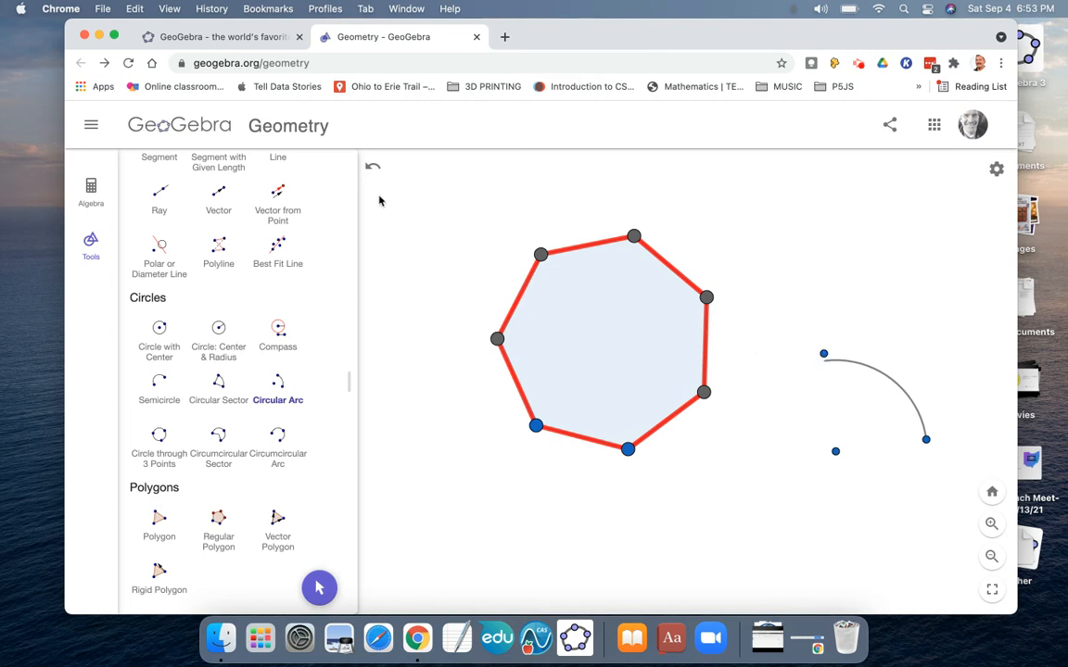
pyautogui.moveTo(823, 353); pyautogui.dragTo(824, 272)
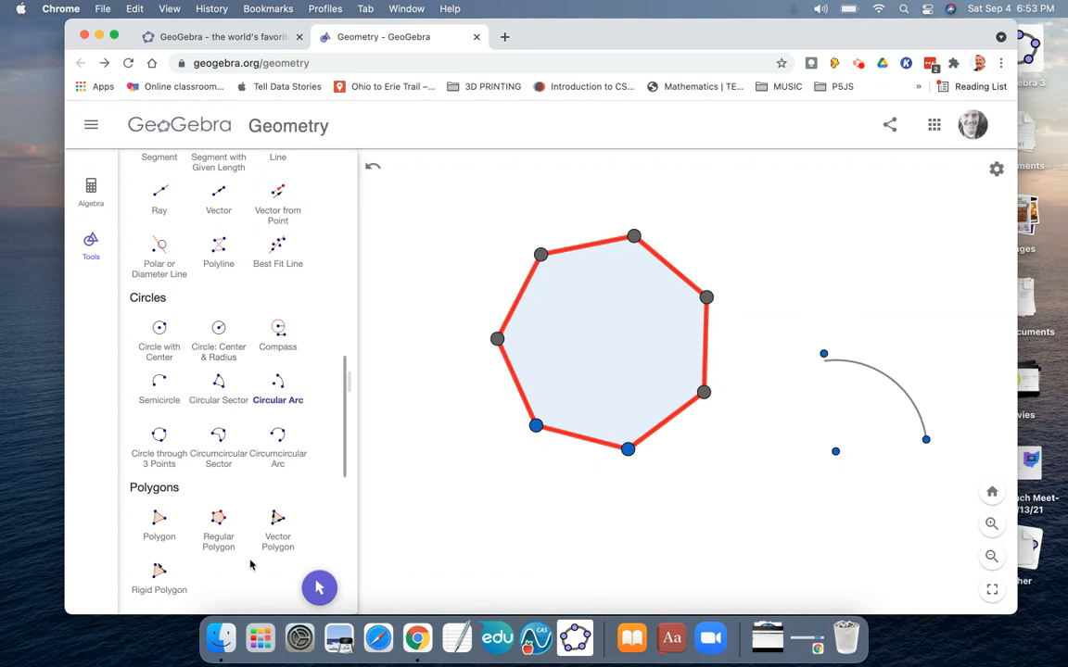
# - Move the arc's third defining point slightly farther from its center, and select the arc to show it in the Algebra list
pyautogui.press('Escape')
pyautogui.moveTo(825, 353); pyautogui.dragTo(807, 333)
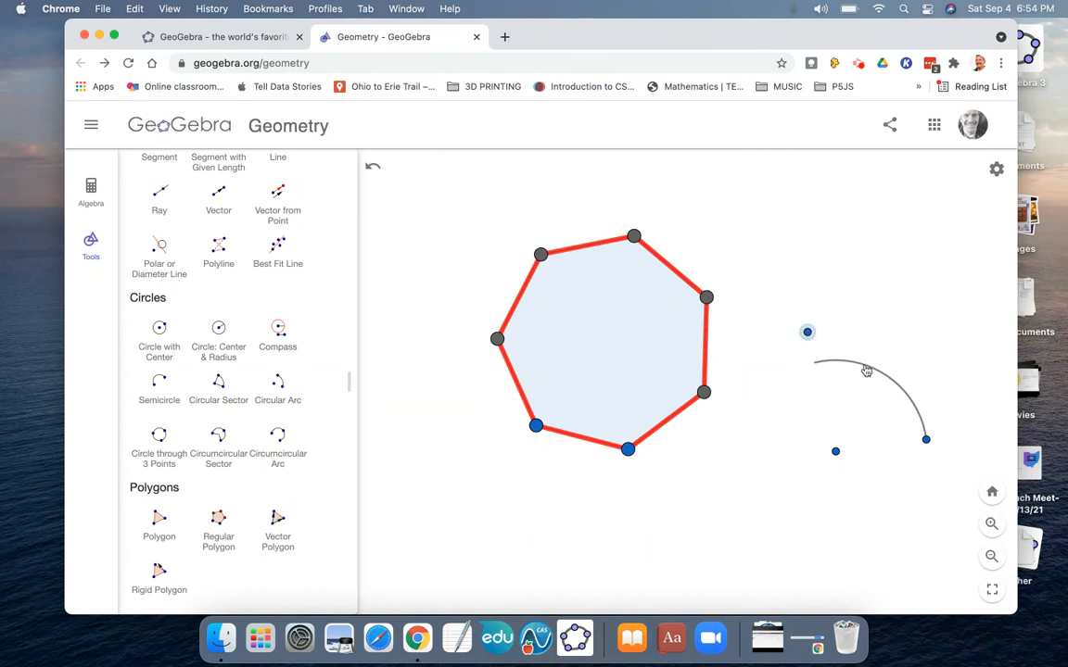
pyautogui.click(865, 371)
pyautogui.click(92, 188)
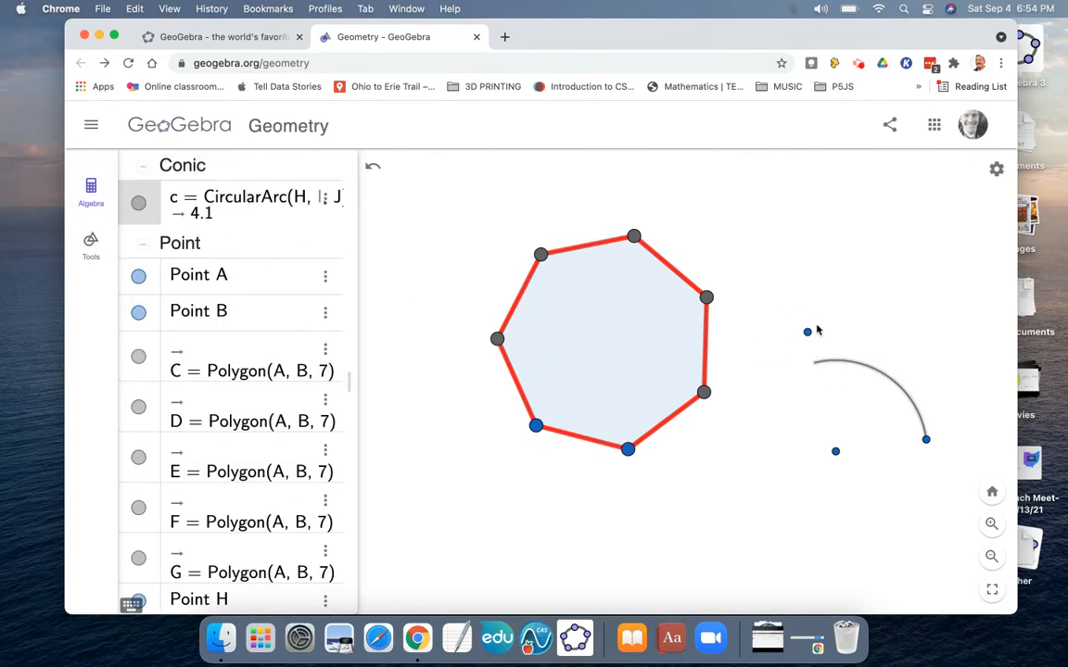